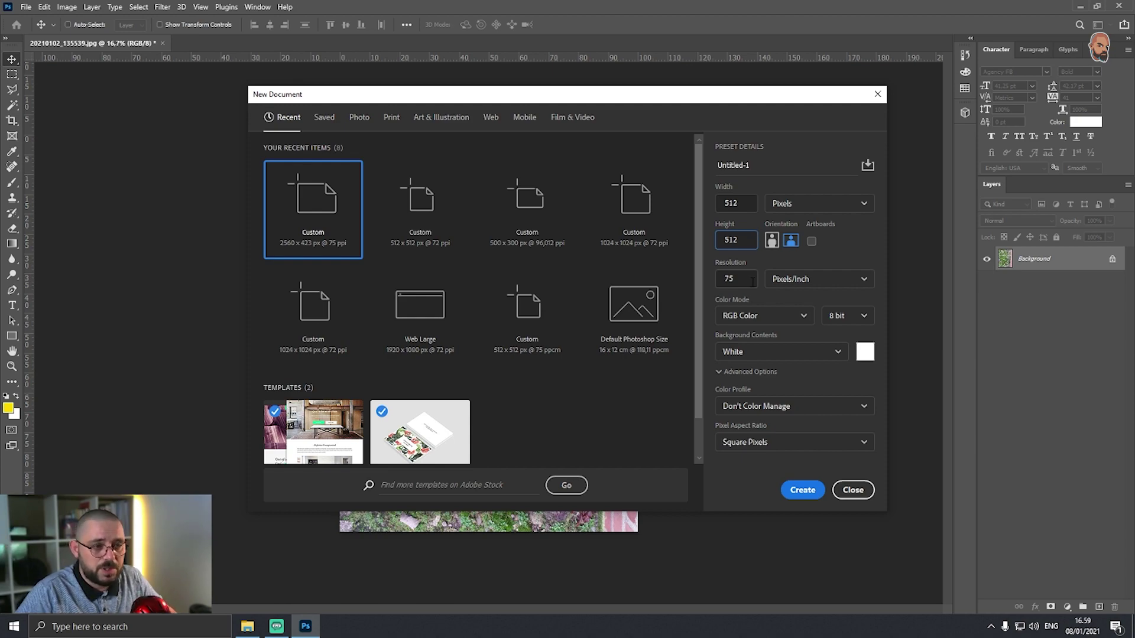
# Create the 512 × 512 pixel document at 75 pixels/inch with a white background and unlock its background layer.
pyautogui.click(803, 490)
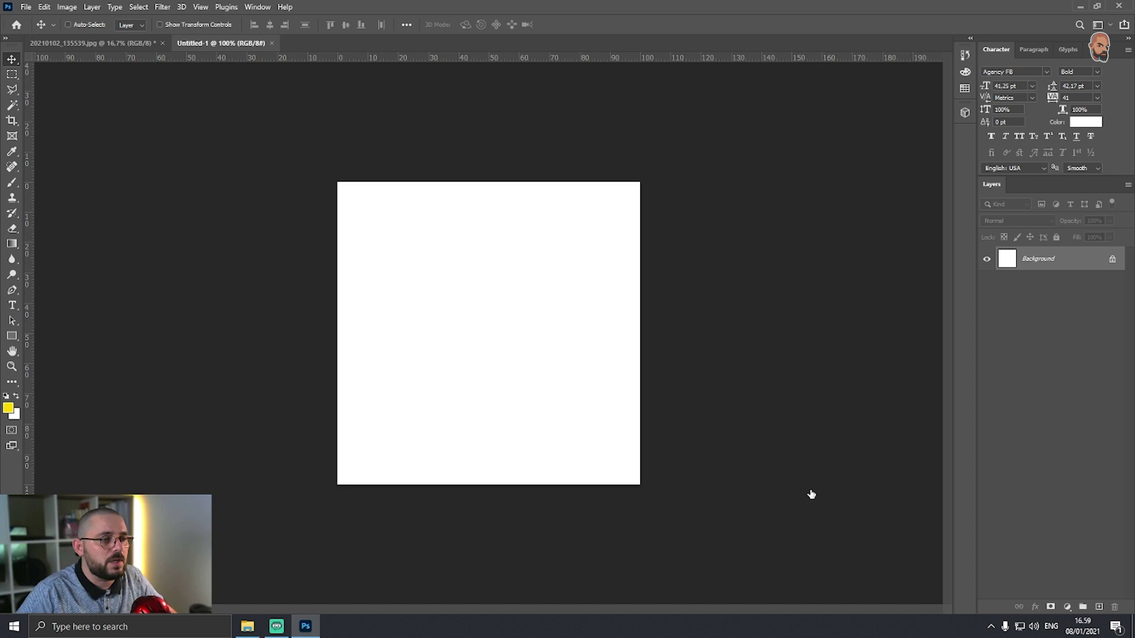
pyautogui.click(1112, 260)
# Unlock the background layer of the ground photo and copy that layer into the new square document.
pyautogui.hotkey('ctrl', 'Tab')
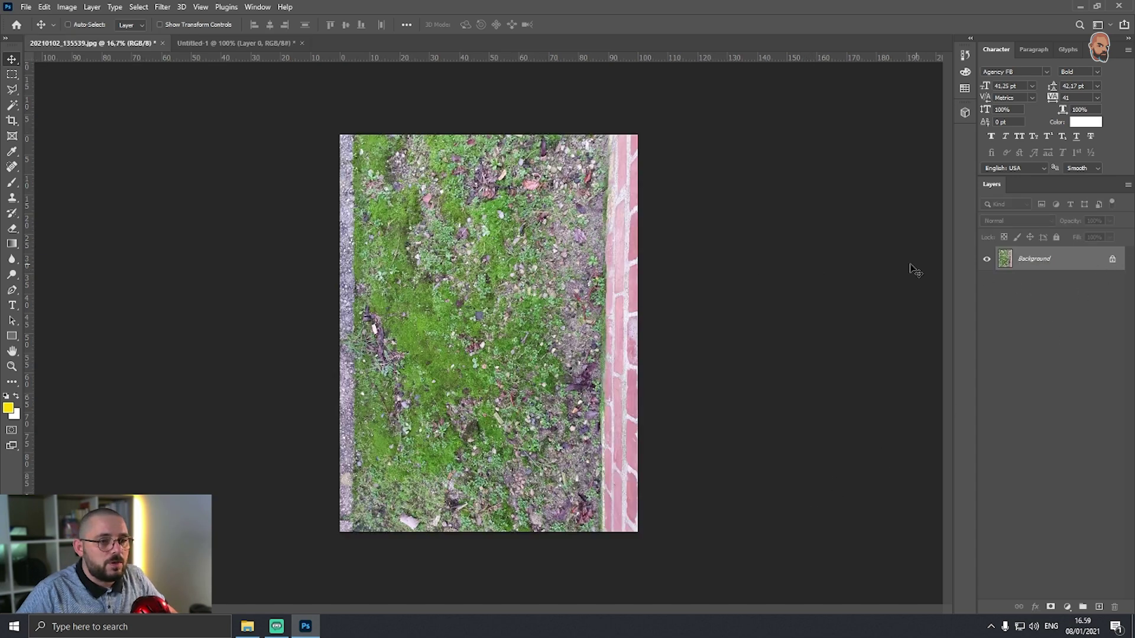
pyautogui.click(1111, 260)
pyautogui.moveTo(535, 254); pyautogui.dragTo(461, 263)
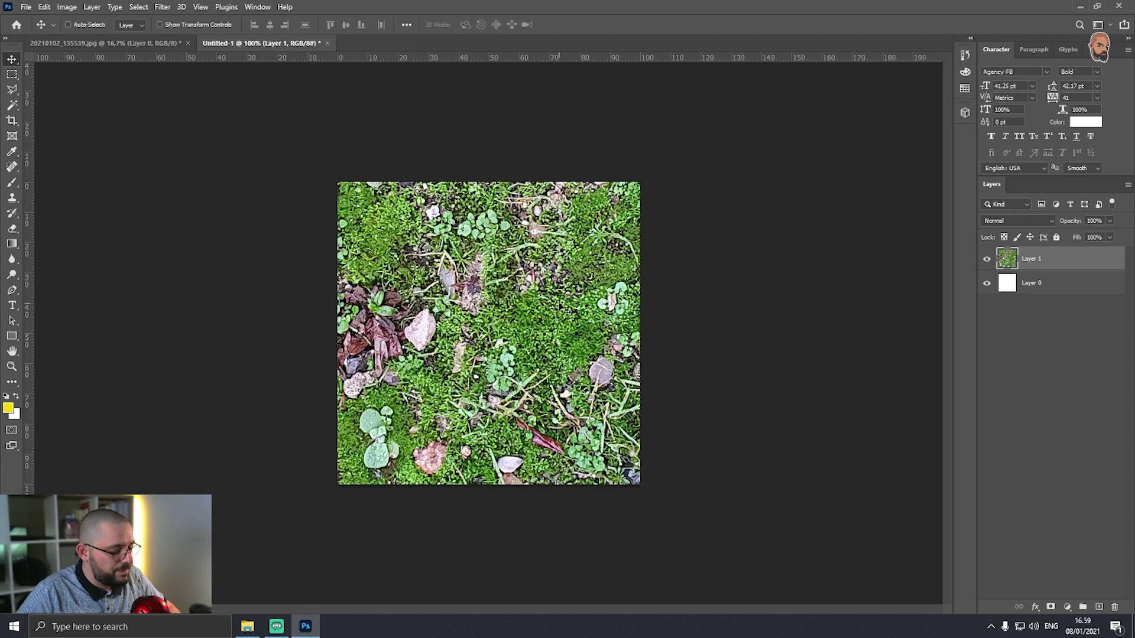
# Free-transform the ground photo layer, scaling it proportionally to about 26.6% around the canvas.
pyautogui.hotkey('ctrl', 't')
pyautogui.hotkey('ctrl', '0')
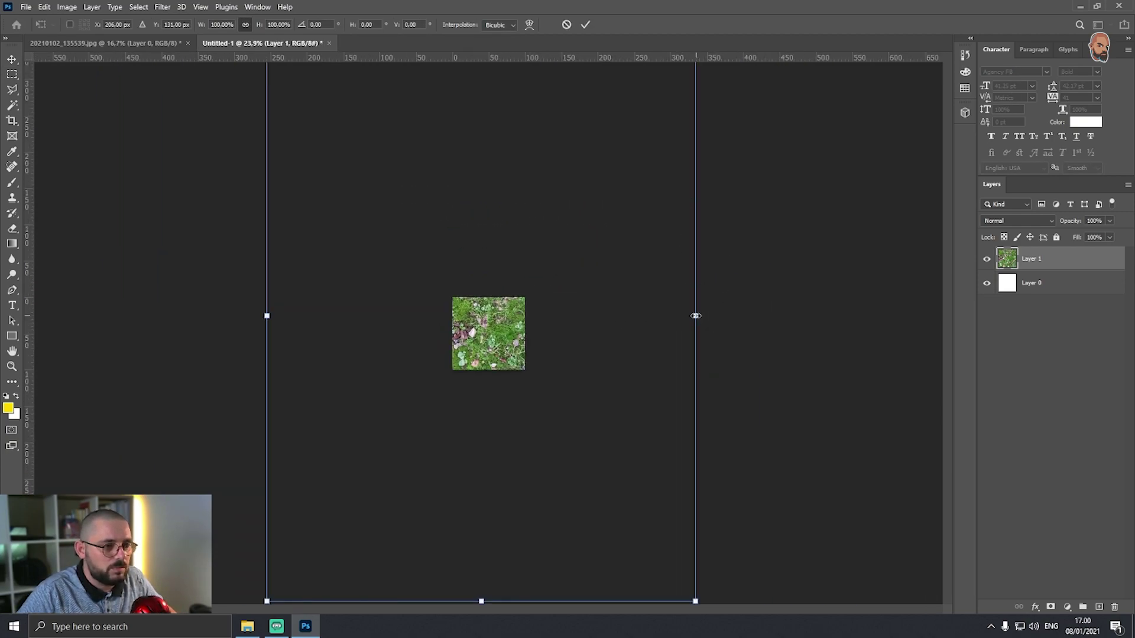
pyautogui.moveTo(697, 317); pyautogui.dragTo(539, 319)
pyautogui.scroll(10, 538, 320)
pyautogui.moveTo(730, 299); pyautogui.dragTo(587, 326)
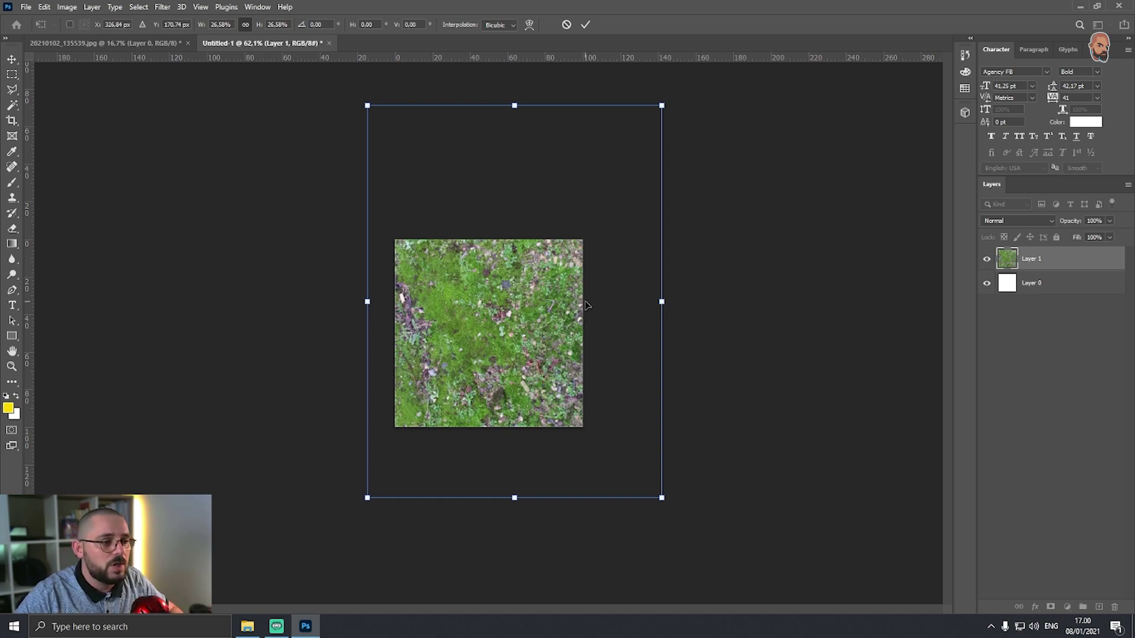
# Rotate the ground photo to about -89° and scale it to about 24.8% so it covers the whole canvas without the path and bricks.
pyautogui.moveTo(663, 301); pyautogui.dragTo(612, 303)
pyautogui.moveTo(532, 304); pyautogui.dragTo(548, 359)
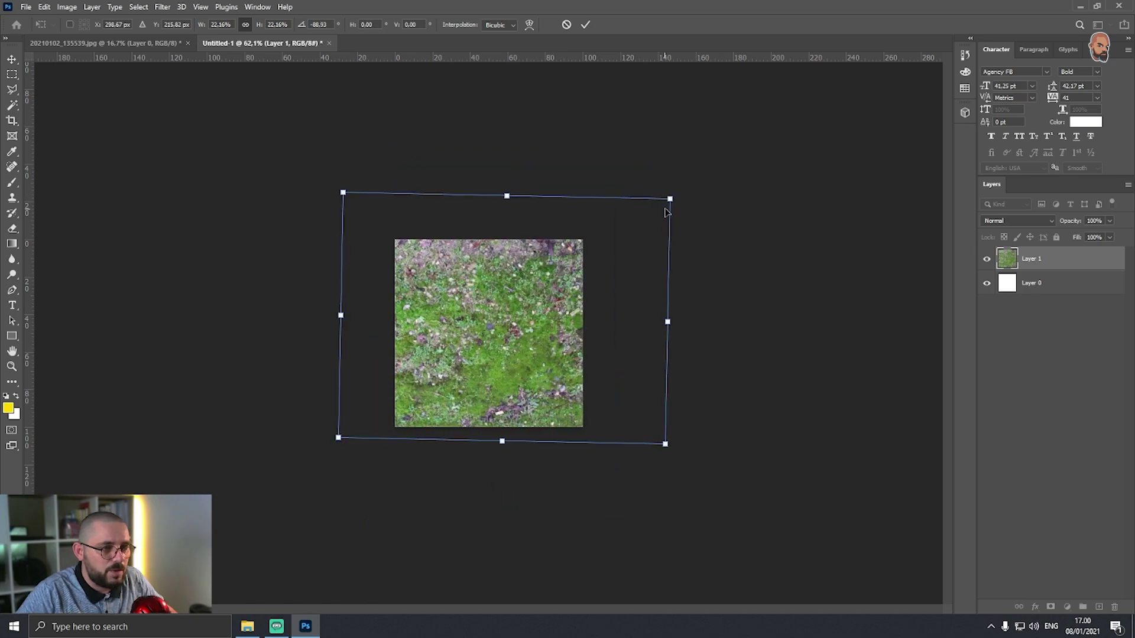
pyautogui.moveTo(671, 200); pyautogui.dragTo(692, 184)
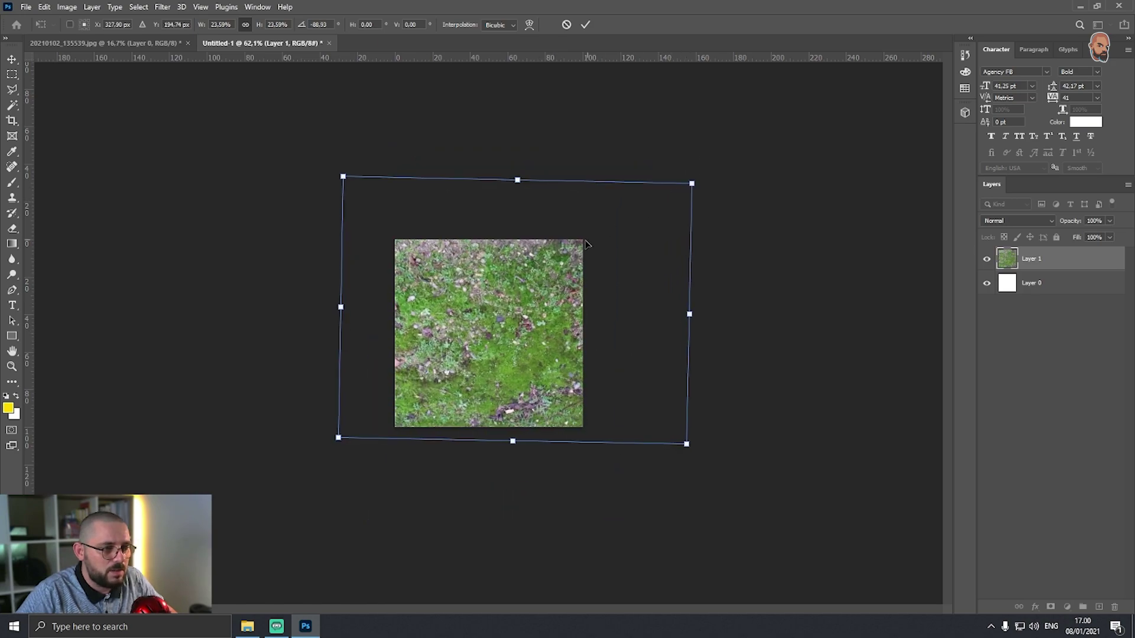
pyautogui.moveTo(586, 243); pyautogui.dragTo(587, 242)
pyautogui.moveTo(691, 314); pyautogui.dragTo(640, 312)
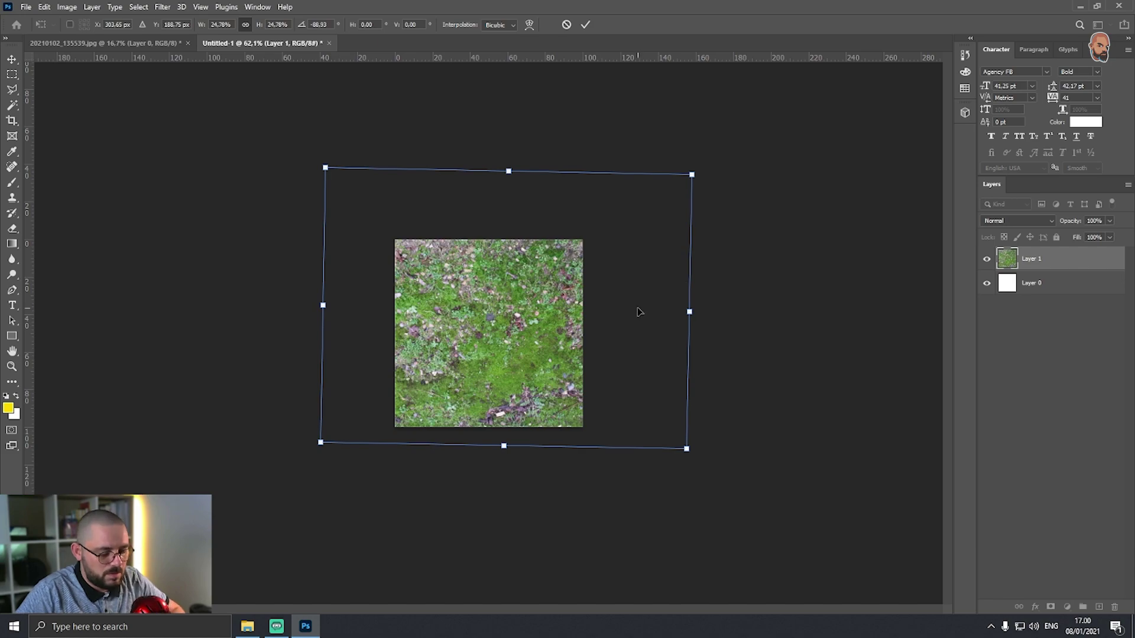
pyautogui.press('Return')
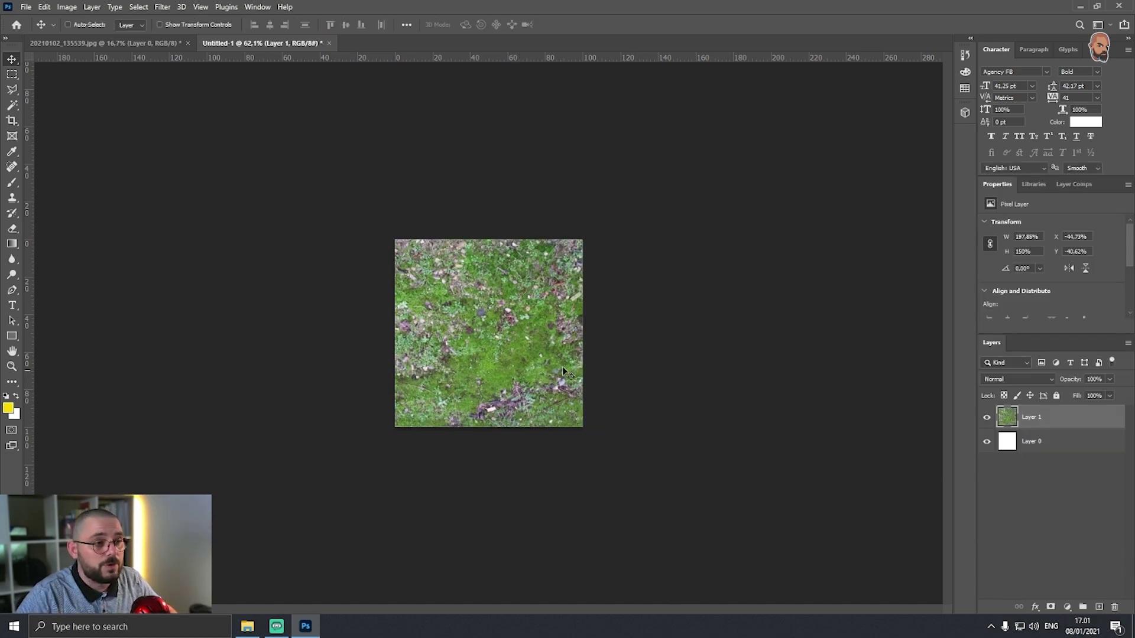
# Delete the white bottom layer and add a Color Balance adjustment with midtones at about +18 red and about -46 toward yellow.
pyautogui.click(1046, 444)
pyautogui.press('Delete')
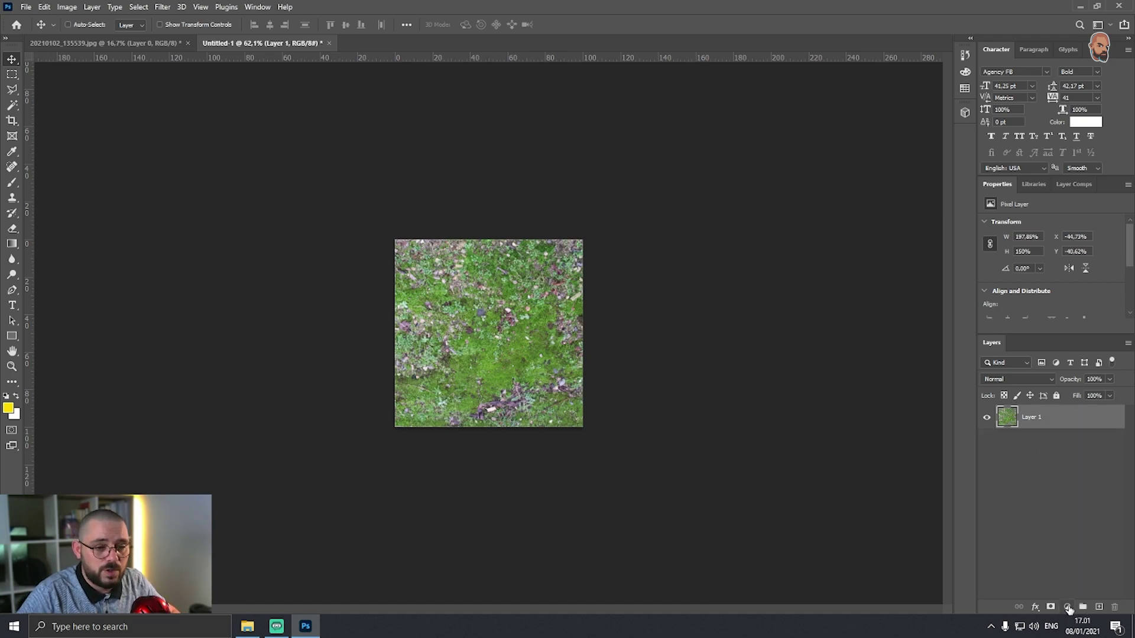
pyautogui.click(1067, 607)
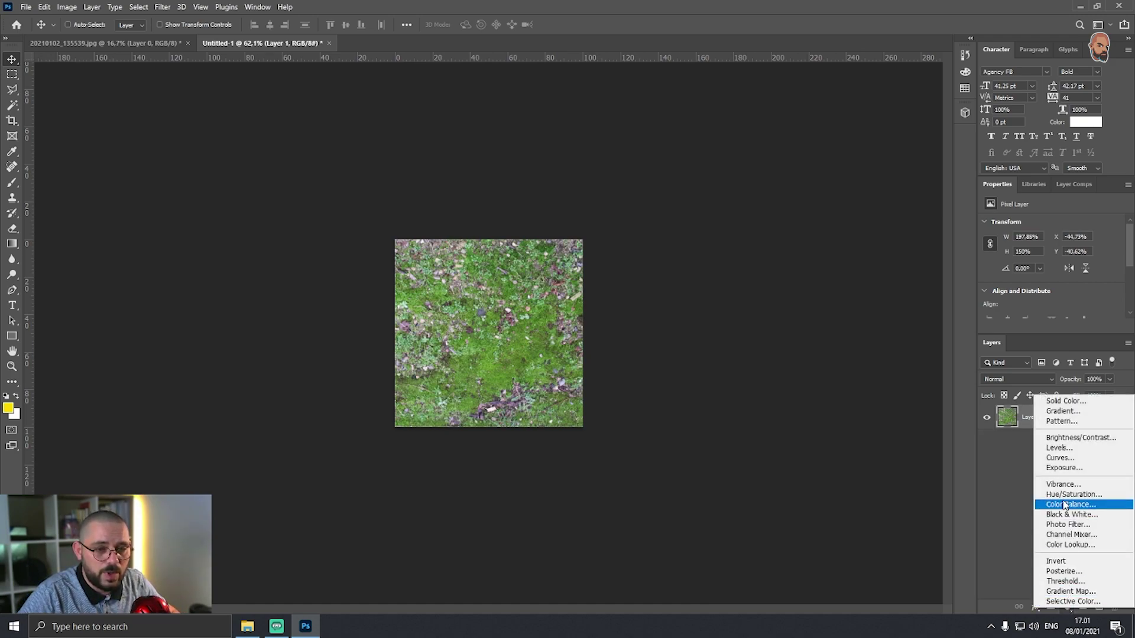
pyautogui.click(1085, 508)
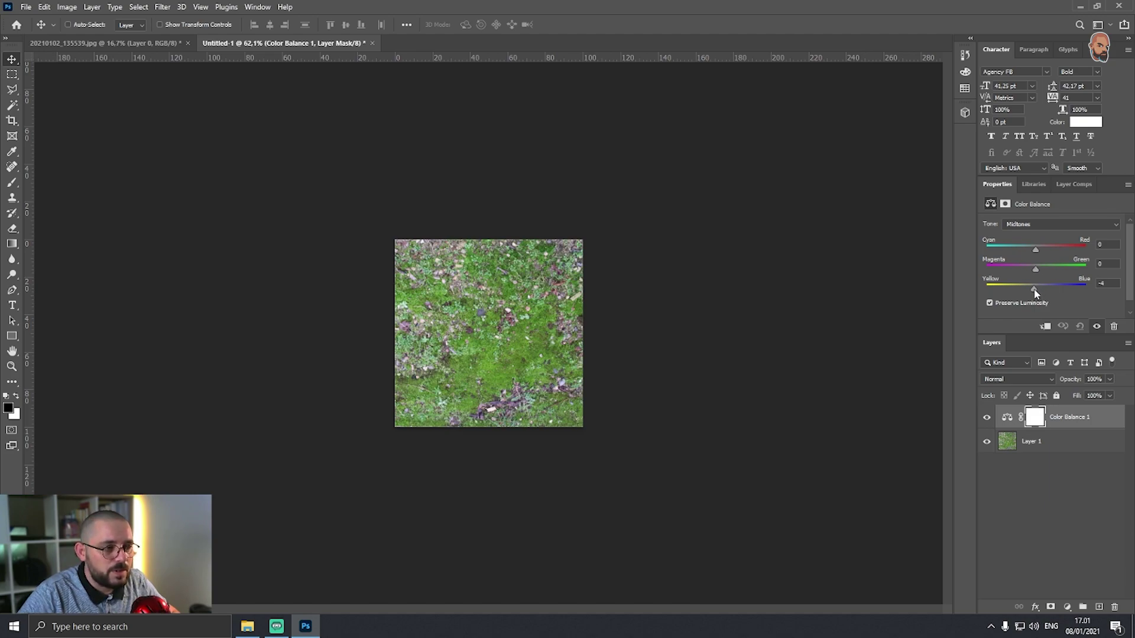
pyautogui.moveTo(1032, 294)
pyautogui.mouseDown()
pyautogui.moveTo(1000, 293)
pyautogui.moveTo(1013, 292)
pyautogui.mouseUp()
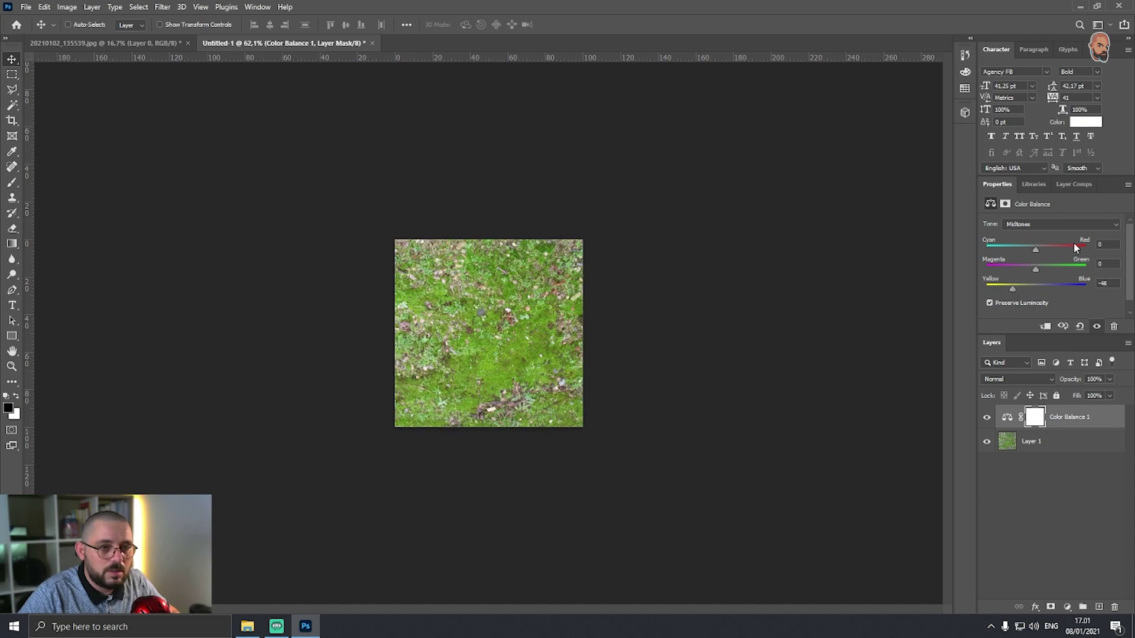
pyautogui.moveTo(1037, 254); pyautogui.dragTo(1045, 253)
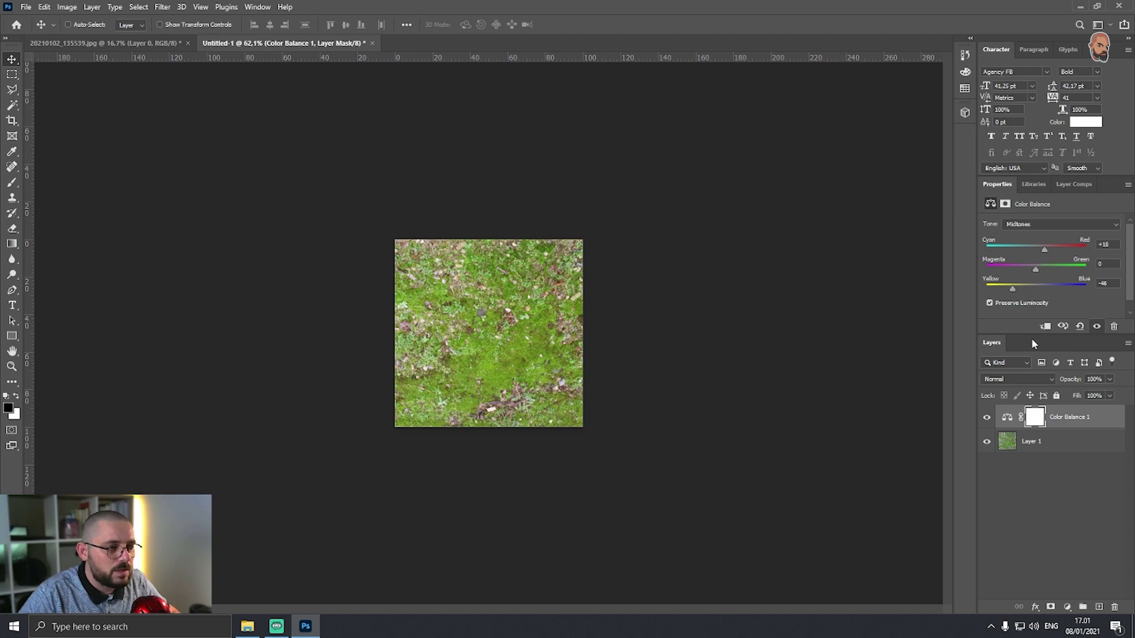
# Flatten the color adjustment and ground photo into a single layer and unlock it.
pyautogui.click(1052, 501)
pyautogui.click(1064, 451)
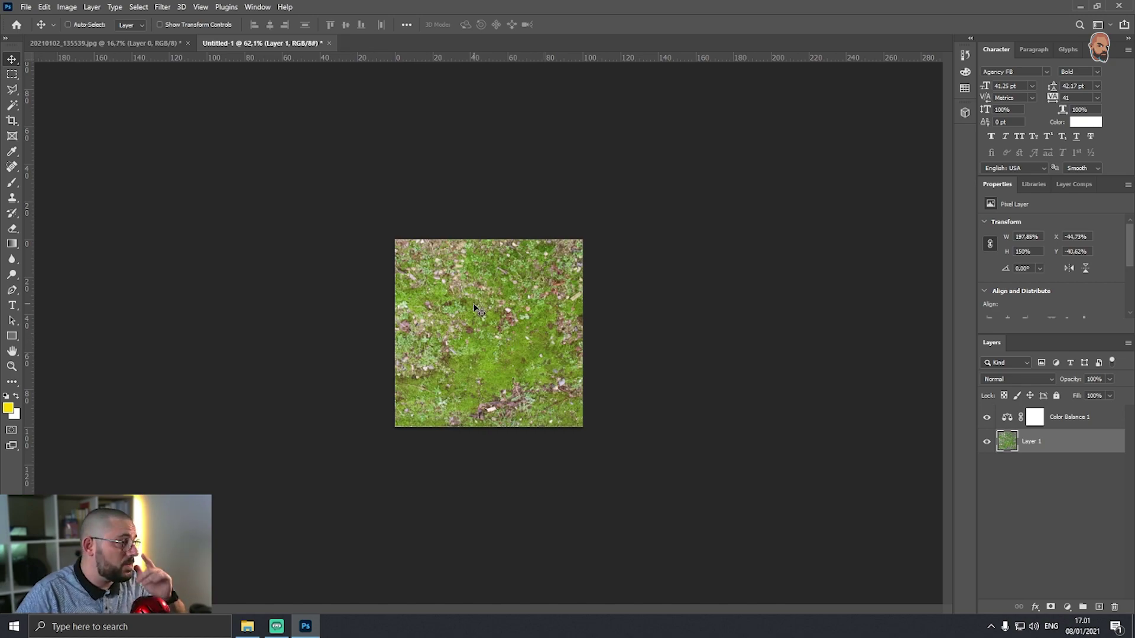
pyautogui.keyDown('shift'); pyautogui.click(1080, 418); pyautogui.keyUp('shift')
pyautogui.rightClick(1080, 419)
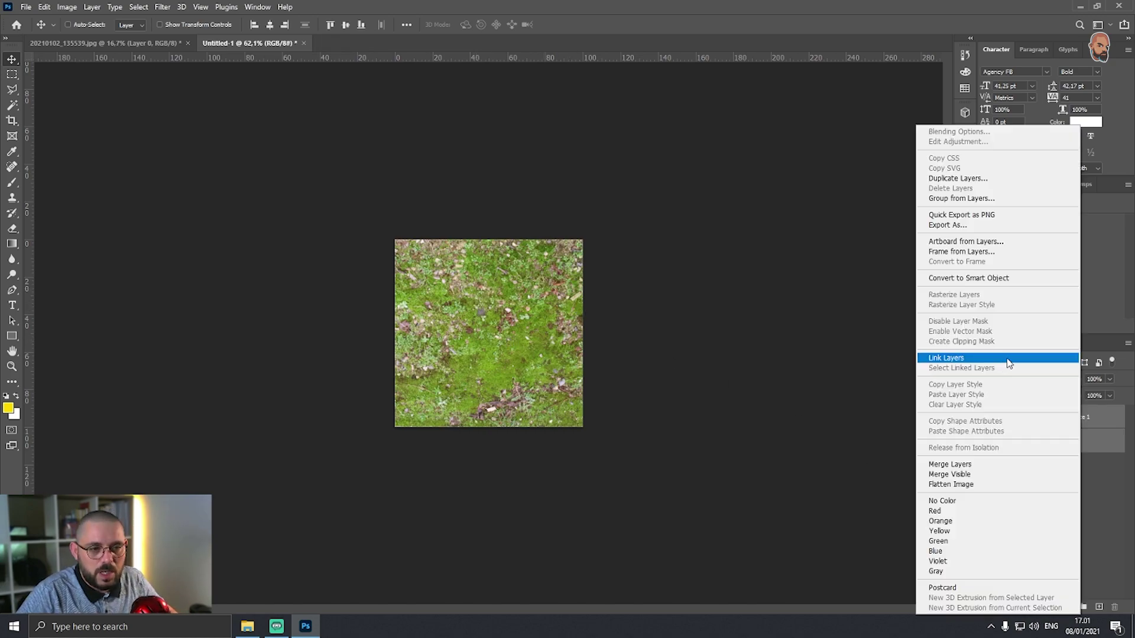
pyautogui.click(982, 484)
pyautogui.click(1111, 418)
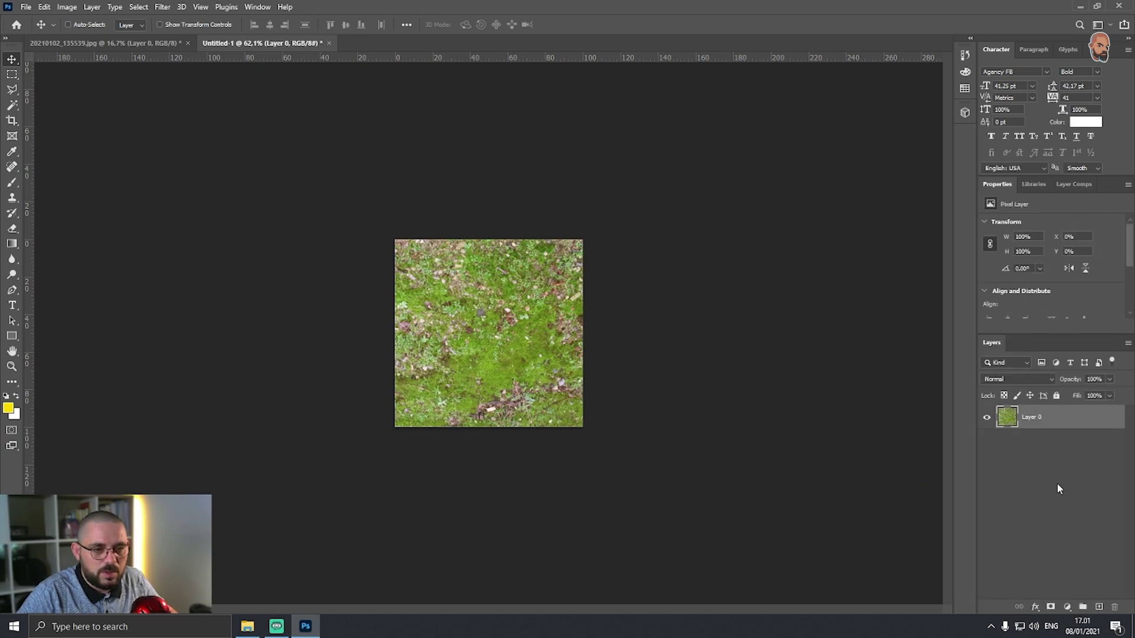
# Crop the image to the existing canvas bounds with cropped pixels deleted, returning to the Move tool.
pyautogui.click(11, 120)
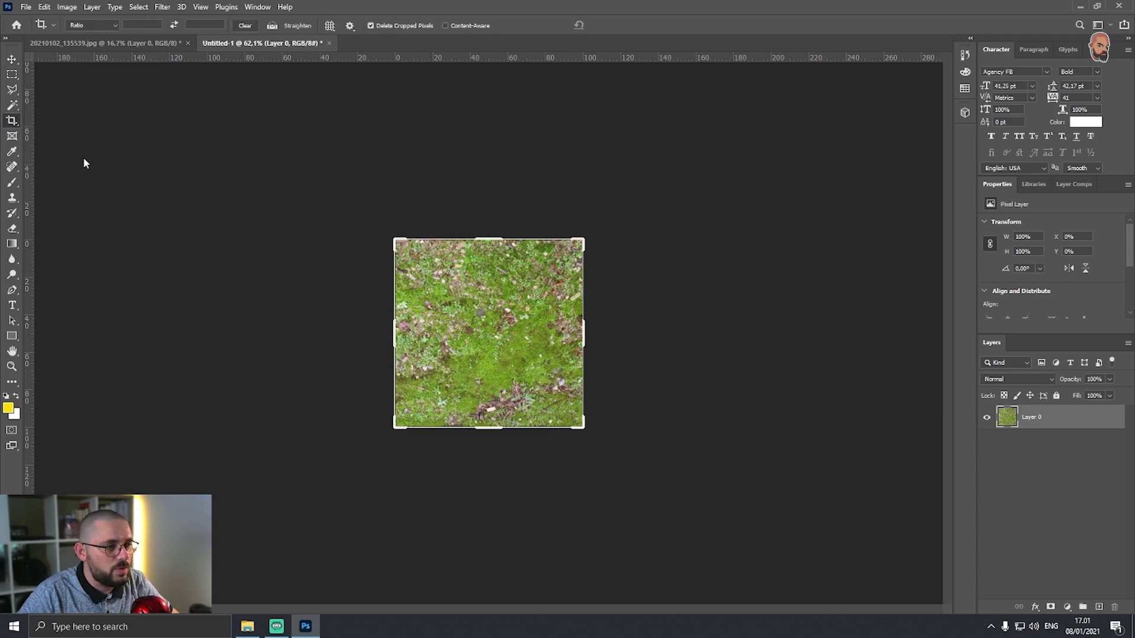
pyautogui.press('Return')
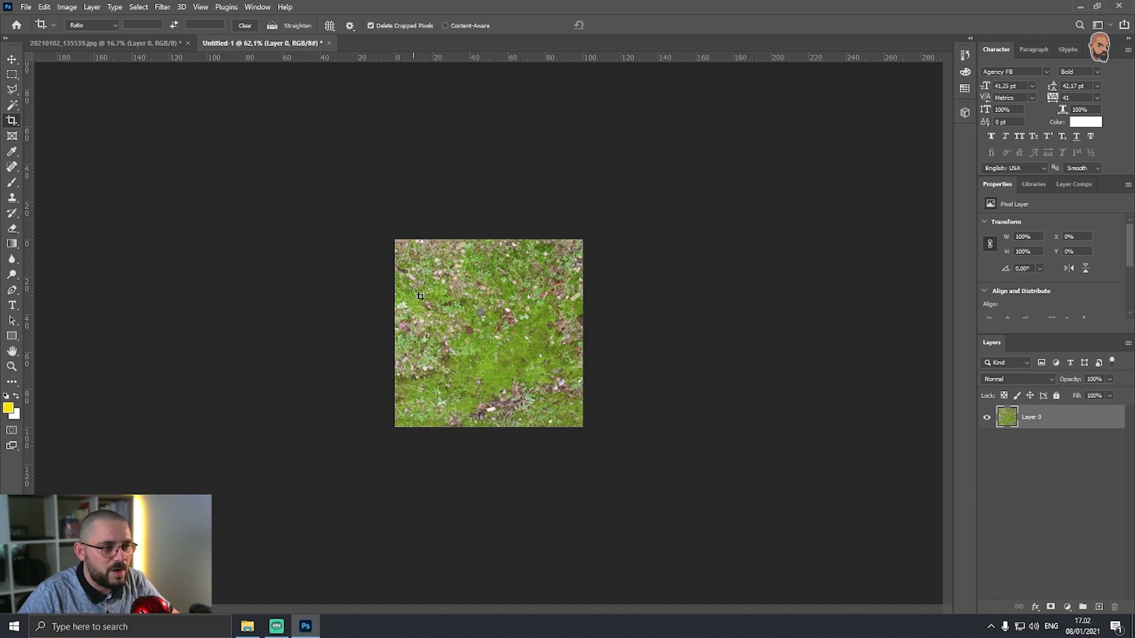
pyautogui.click(13, 59)
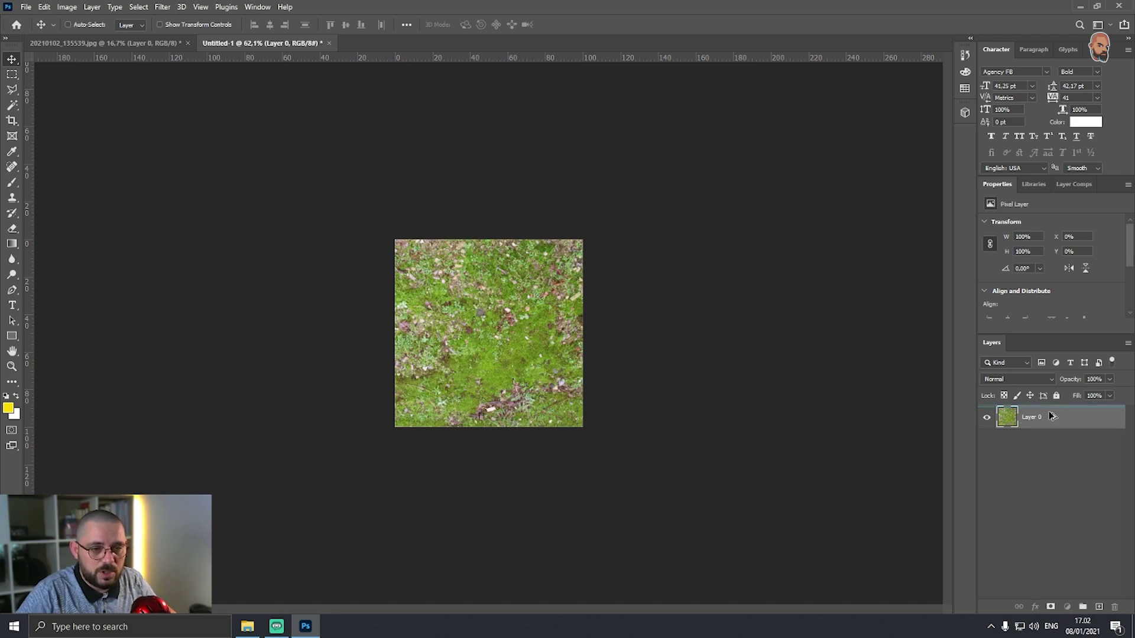
# Try to swap the texture halves by duplicating the layer, shifting the copy half a canvas left and the original half a canvas right.
pyautogui.hotkey('ctrl', 'j')
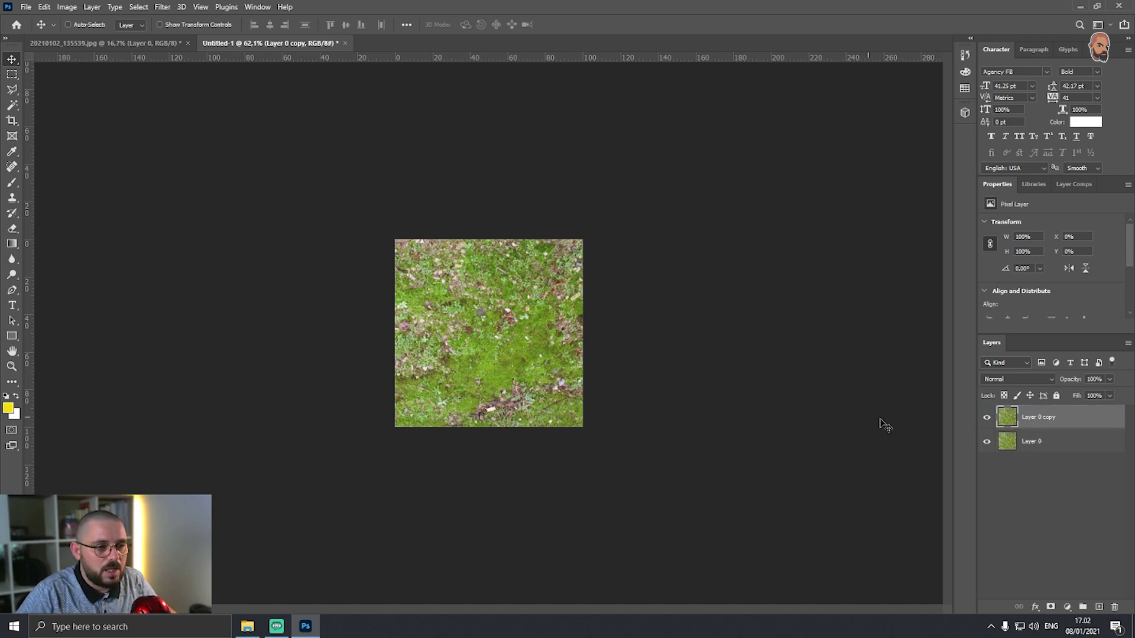
pyautogui.moveTo(538, 346); pyautogui.dragTo(449, 343)
pyautogui.click(1032, 444)
pyautogui.moveTo(535, 351); pyautogui.dragTo(630, 345)
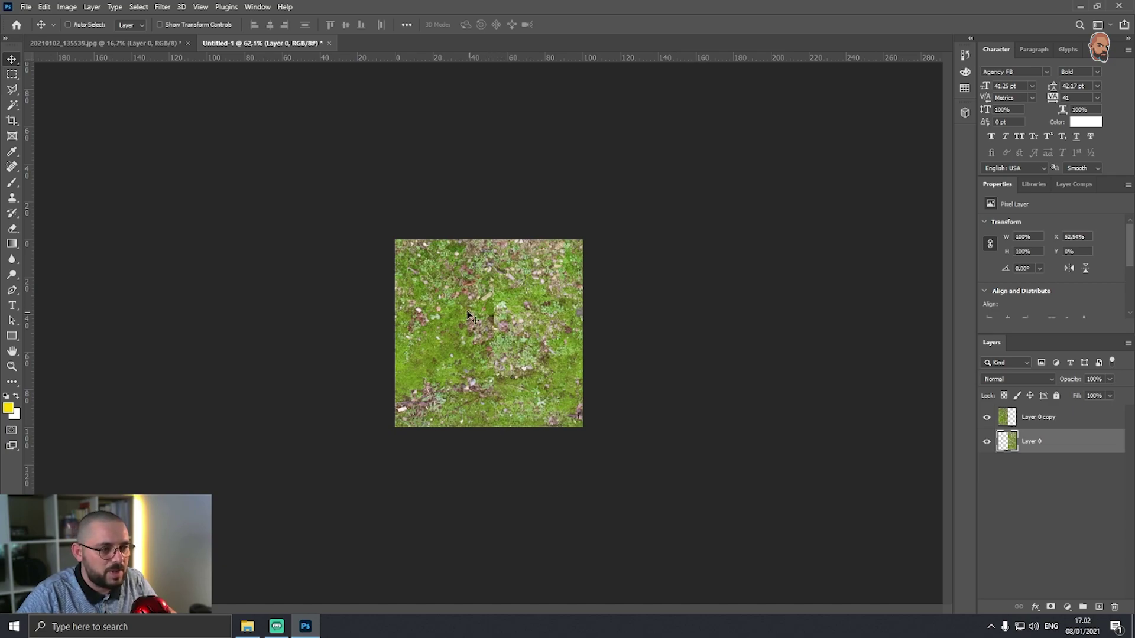
pyautogui.scroll(5, 467, 313)
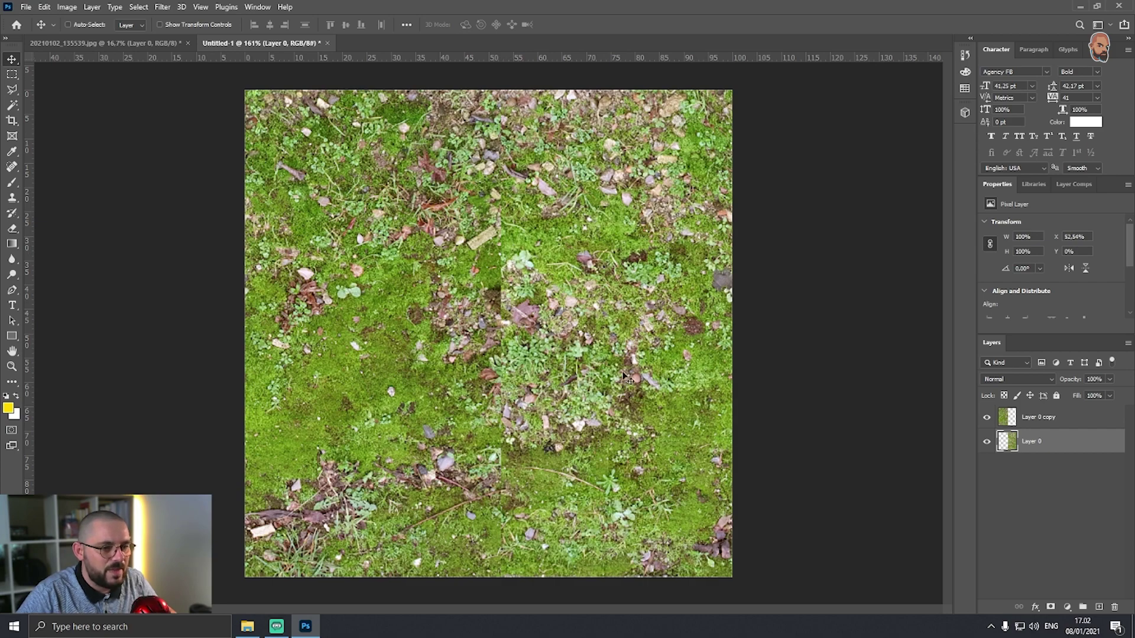
# Undo both layer shifts and the layer duplication.
pyautogui.click(1059, 420)
pyautogui.hotkey('ctrl', 'z')
pyautogui.hotkey('ctrl', 'z')
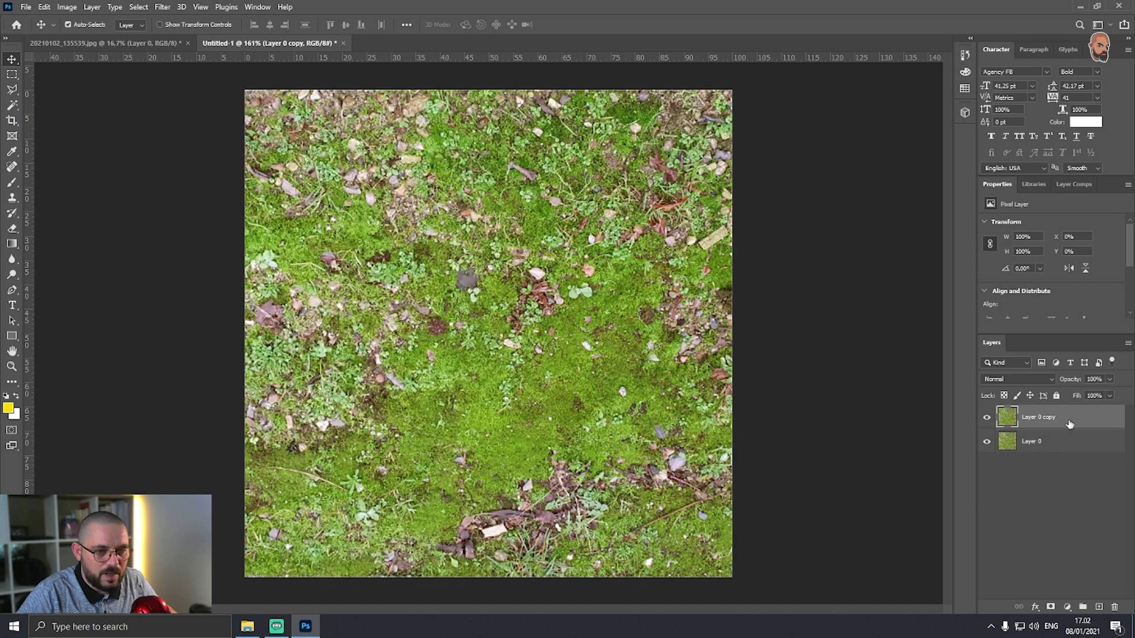
pyautogui.hotkey('ctrl', 'z')
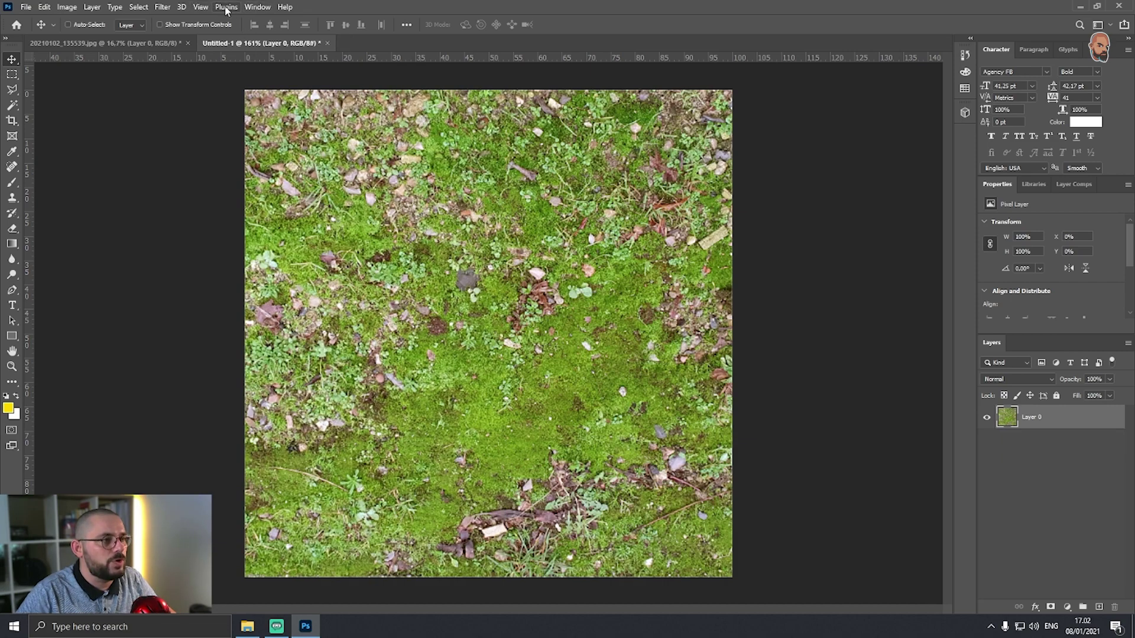
# Apply the Offset filter to the grass layer with -256 pixels horizontal, 0 vertical and Wrap Around for undefined areas.
pyautogui.click(163, 7)
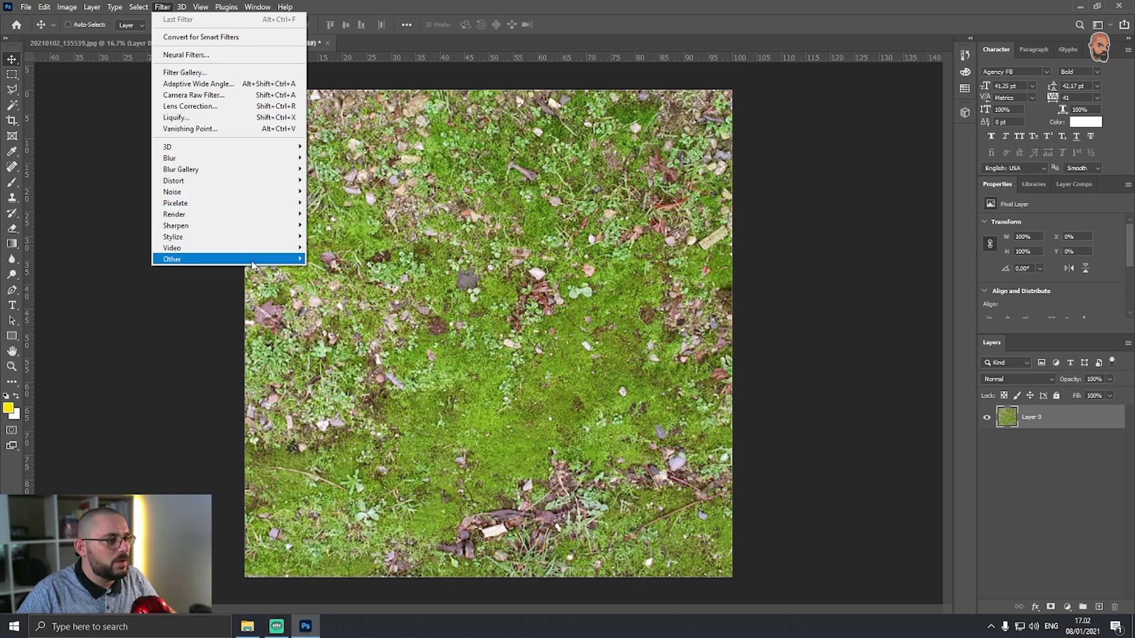
pyautogui.moveTo(253, 264)
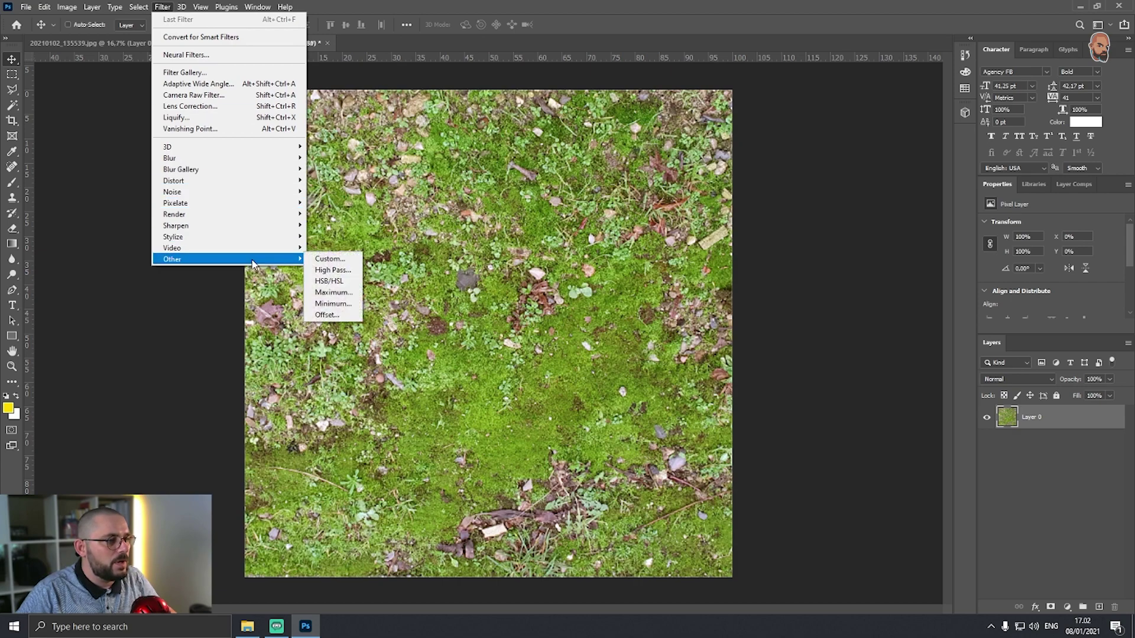
pyautogui.click(353, 316)
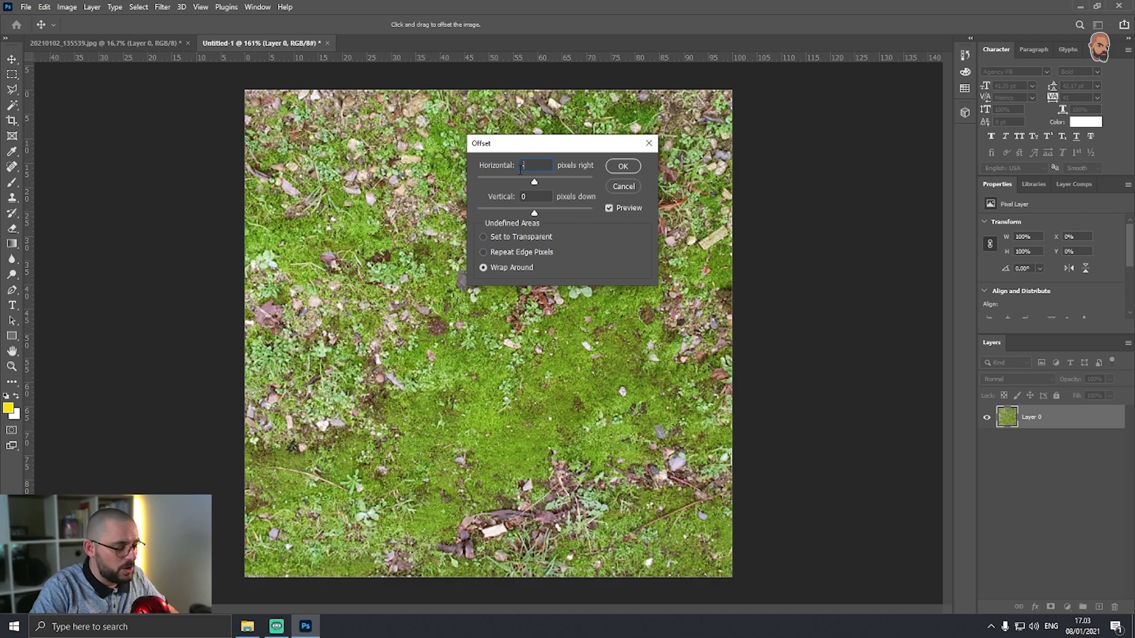
pyautogui.write('-256')
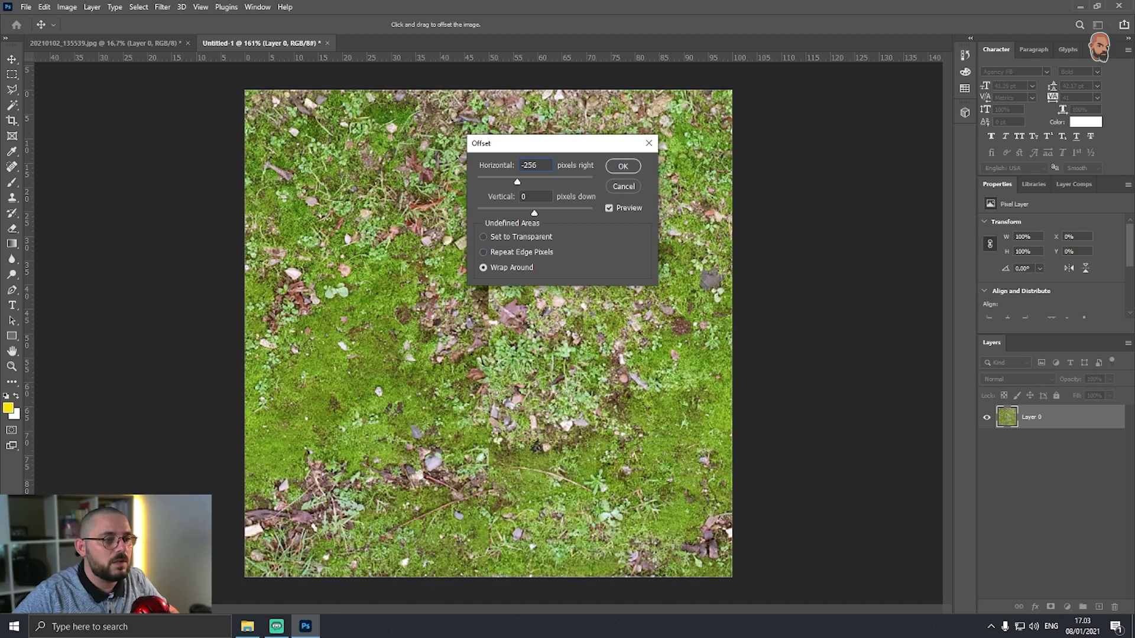
pyautogui.click(623, 168)
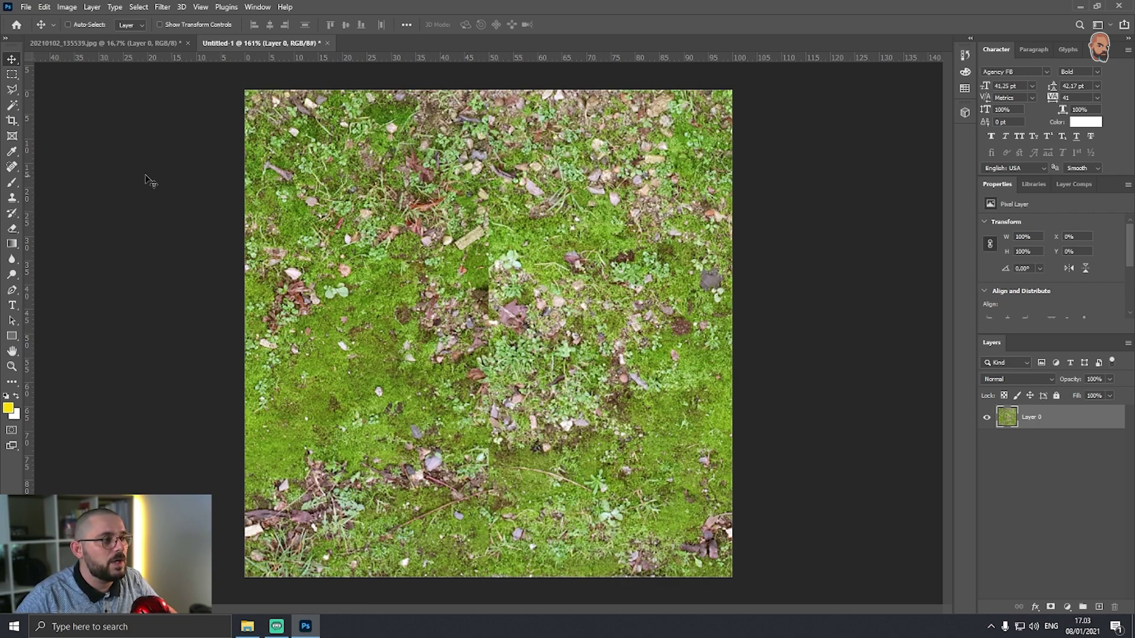
# Set up the Clone Stamp tool with a soft brush of about 45 px and 15% hardness.
pyautogui.click(12, 166)
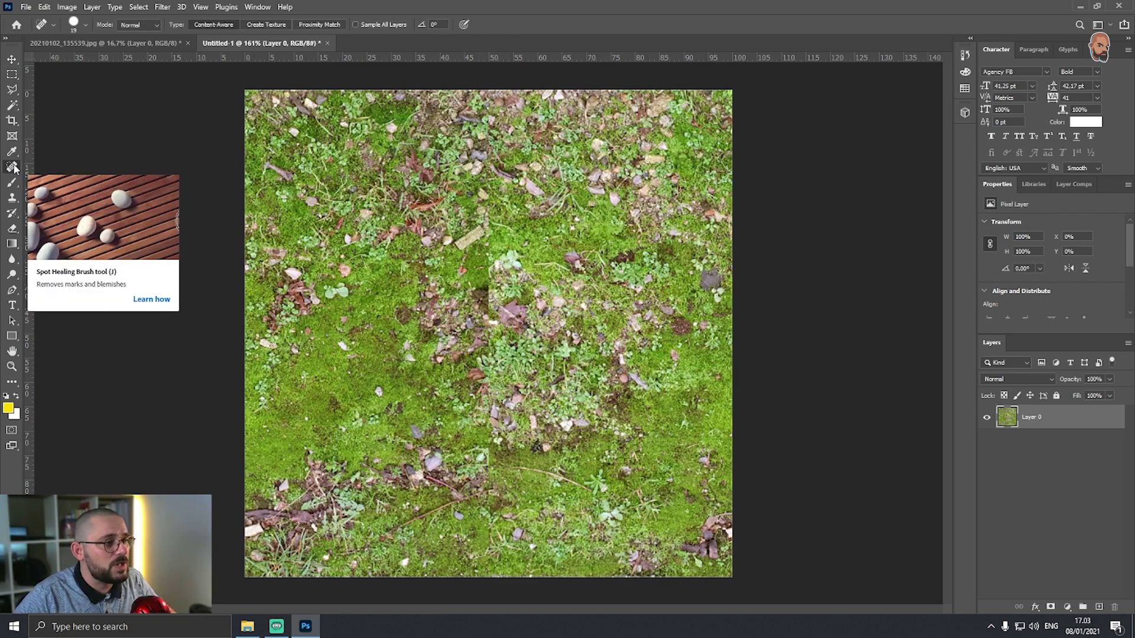
pyautogui.click(12, 198)
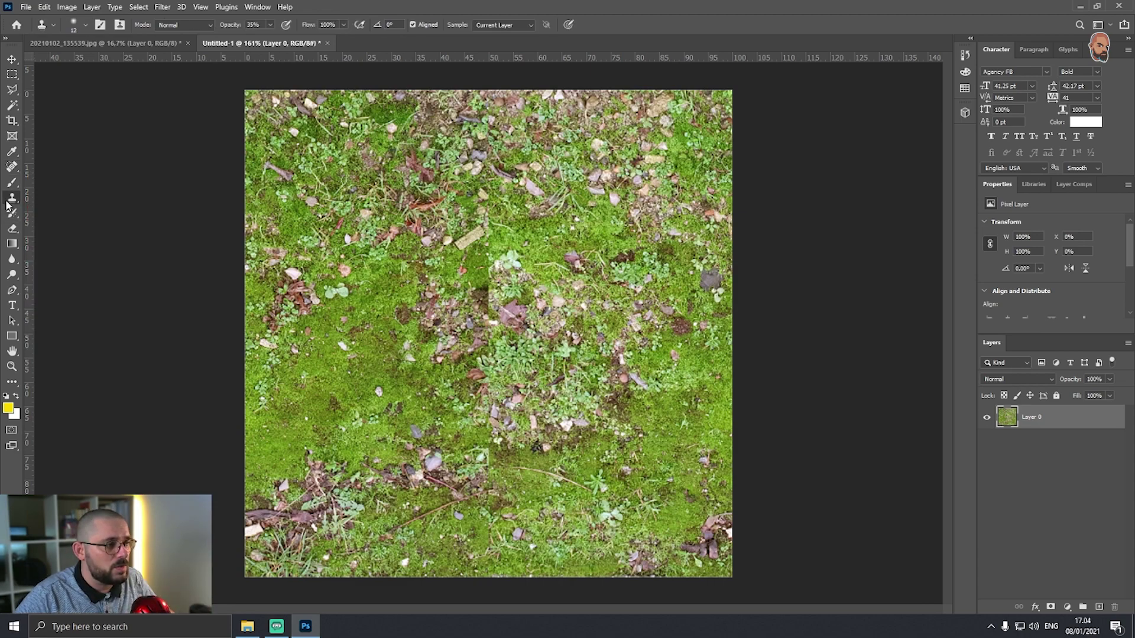
pyautogui.rightClick(455, 273)
pyautogui.moveTo(519, 302)
pyautogui.mouseDown()
pyautogui.moveTo(535, 302)
pyautogui.moveTo(527, 329)
pyautogui.moveTo(538, 331)
pyautogui.moveTo(525, 331)
pyautogui.moveTo(565, 335)
pyautogui.moveTo(530, 338)
pyautogui.mouseUp()
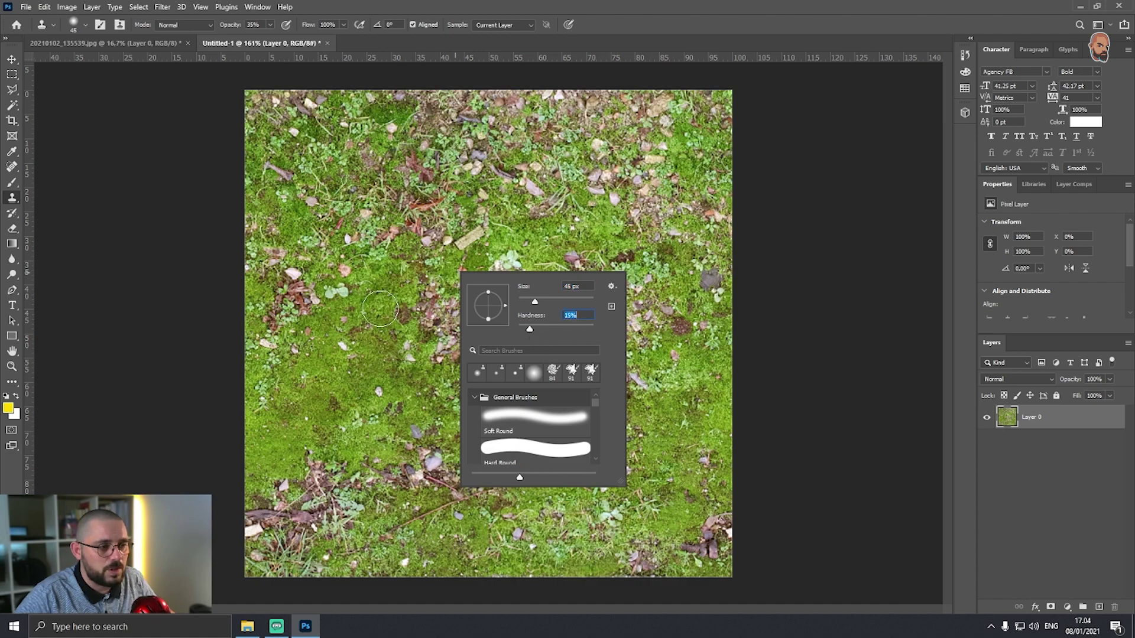
pyautogui.click(558, 4)
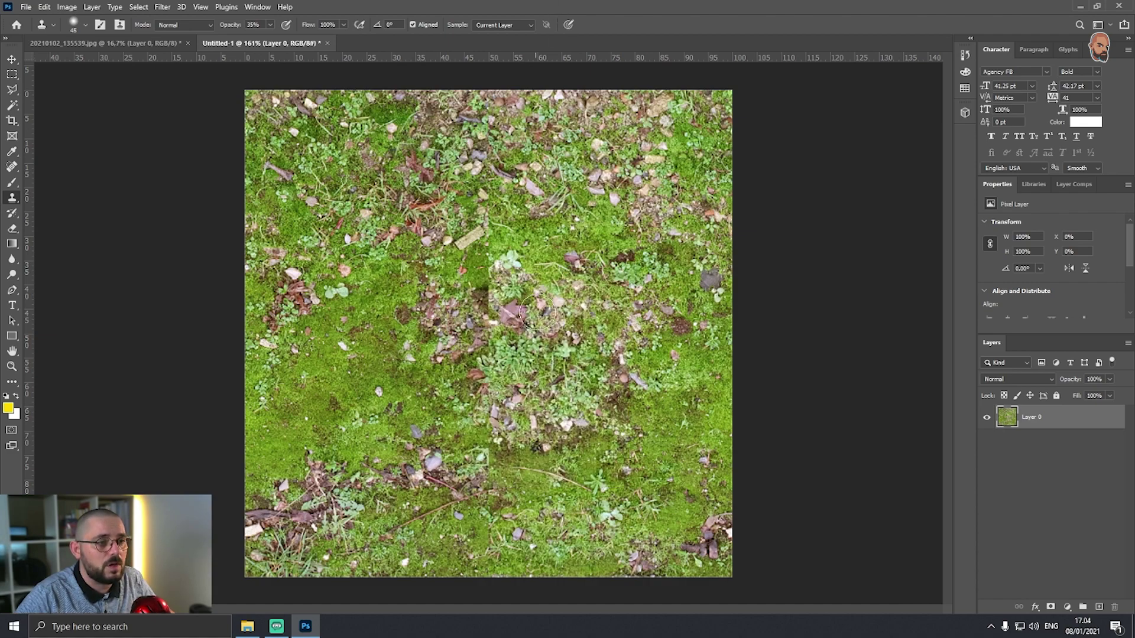
# Clone nearby moss over the vertical centre seam around the dark patch at mid-height, using 35% opacity.
pyautogui.keyDown('alt'); pyautogui.click(456, 266); pyautogui.keyUp('alt')
pyautogui.click(496, 254)
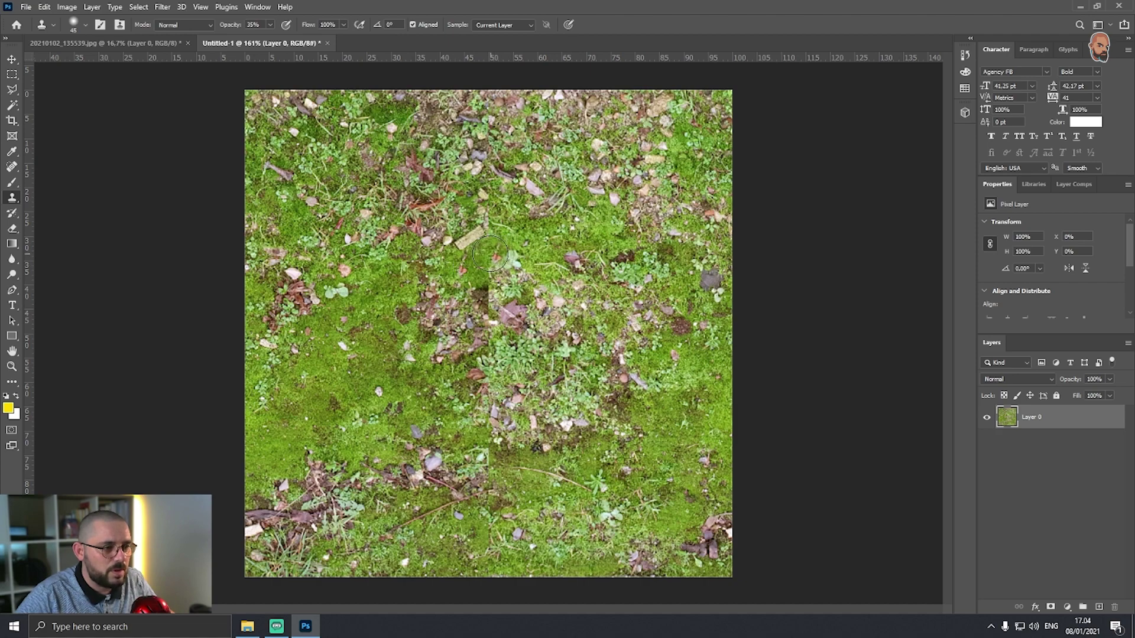
pyautogui.click(491, 256)
pyautogui.click(494, 317)
pyautogui.click(490, 328)
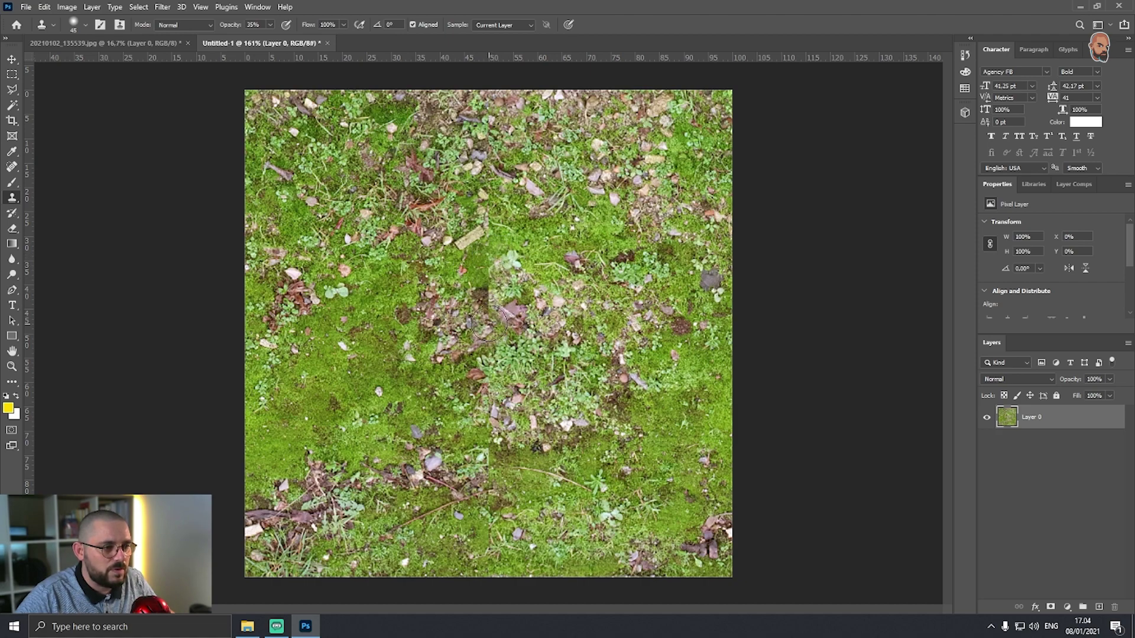
pyautogui.click(489, 300)
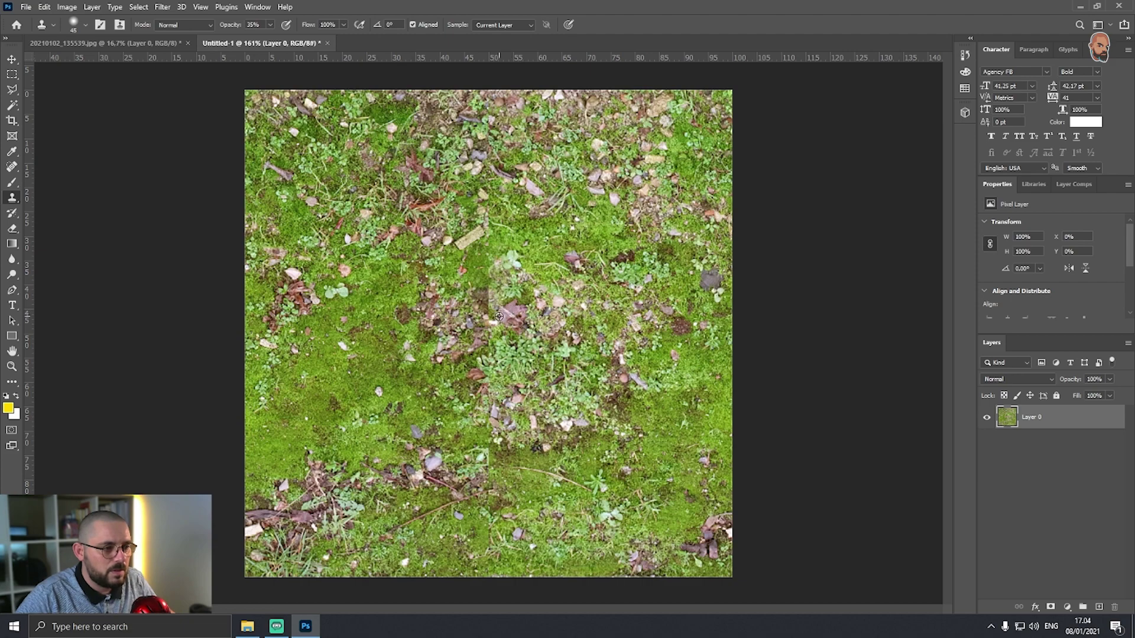
# Resample ground beside the vertical centre seam and blend the remaining hard edge at the dark patch with it.
pyautogui.keyDown('alt'); pyautogui.click(499, 316); pyautogui.keyUp('alt')
pyautogui.click(484, 304)
pyautogui.click(491, 317)
pyautogui.keyDown('alt'); pyautogui.click(425, 348); pyautogui.keyUp('alt')
pyautogui.click(494, 303)
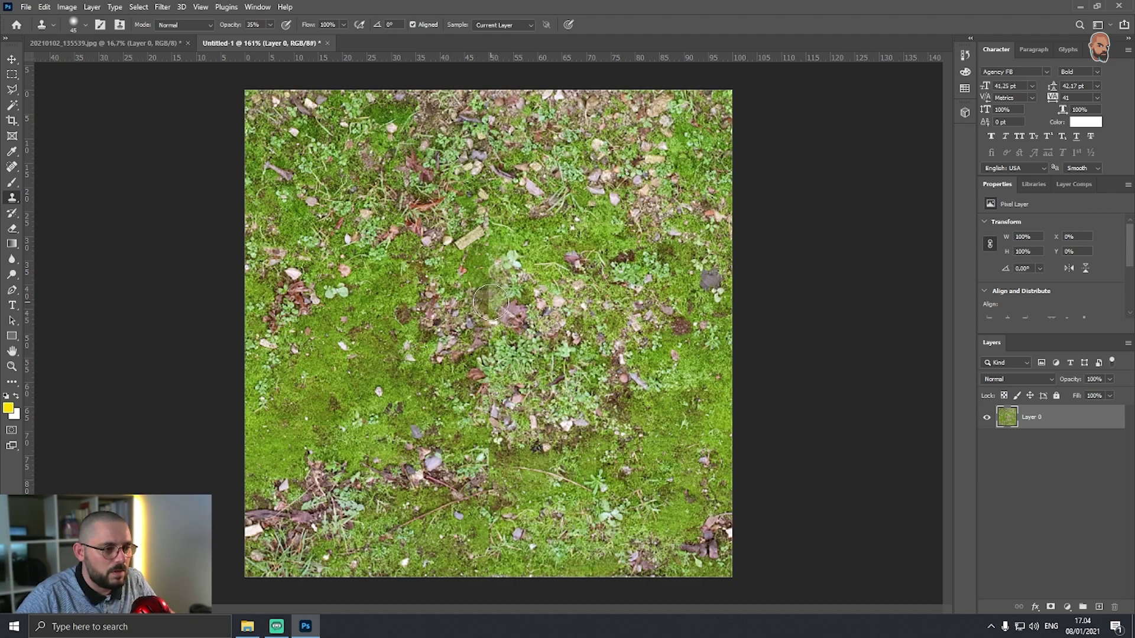
pyautogui.click(488, 322)
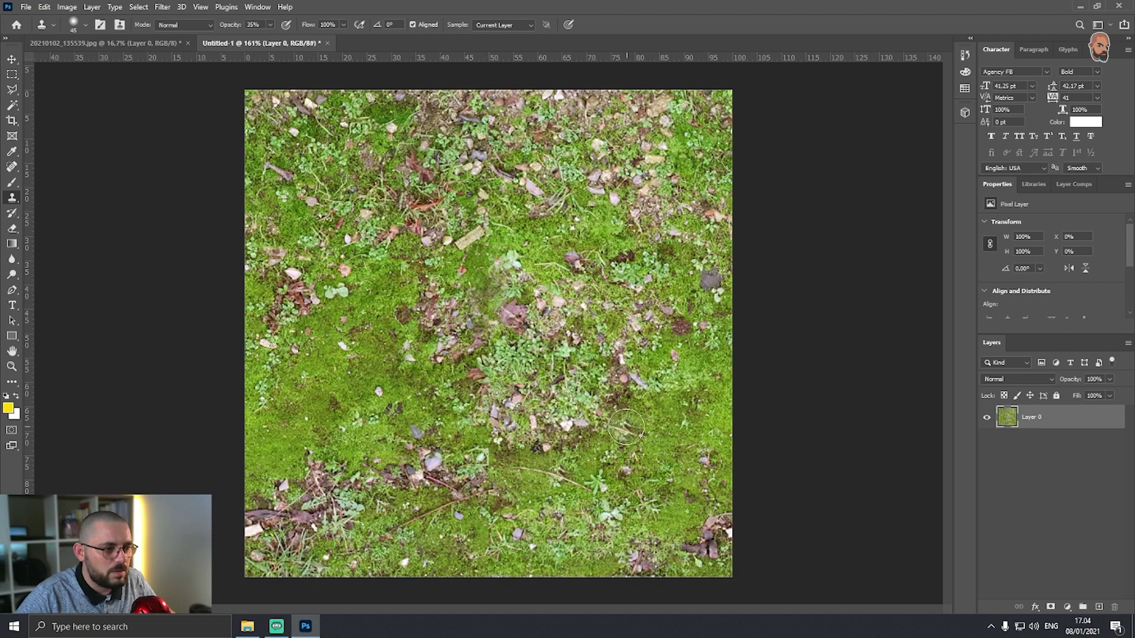
# Clone over the lower part of the vertical seam, just below the clover and pebble patch.
pyautogui.click(487, 449)
pyautogui.click(490, 465)
pyautogui.click(492, 475)
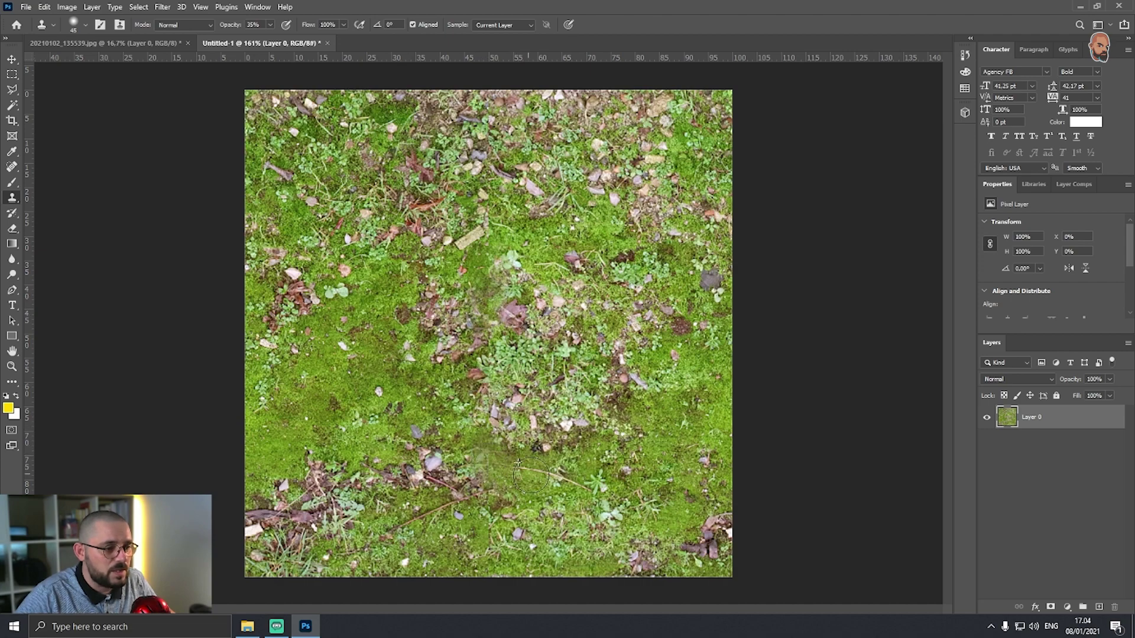
# Raise the Clone Stamp opacity to 100% and clone sampled moss over the rest of the vertical centre seam.
pyautogui.click(269, 25)
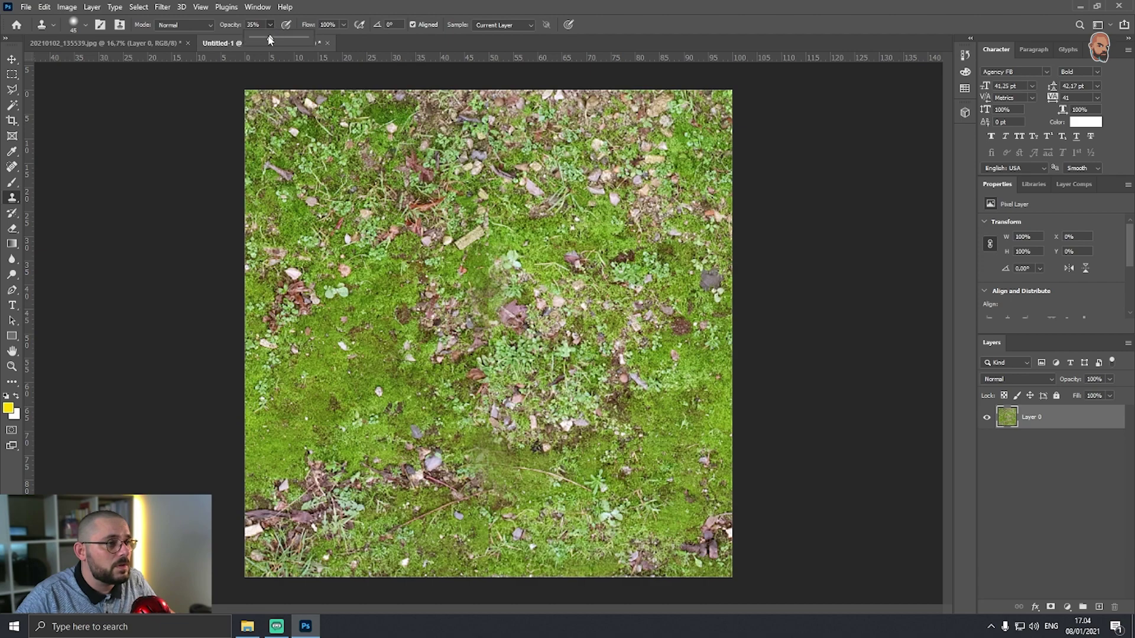
pyautogui.moveTo(274, 42); pyautogui.dragTo(362, 50)
pyautogui.keyDown('alt'); pyautogui.click(505, 254); pyautogui.keyUp('alt')
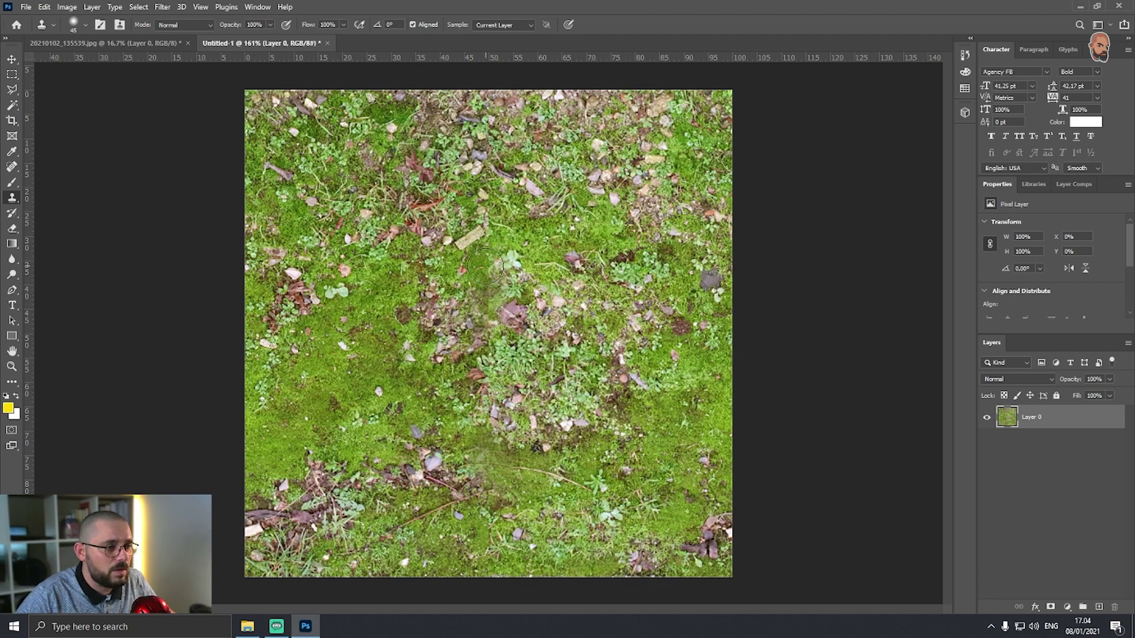
pyautogui.keyDown('alt'); pyautogui.click(454, 273); pyautogui.keyUp('alt')
pyautogui.click(486, 295)
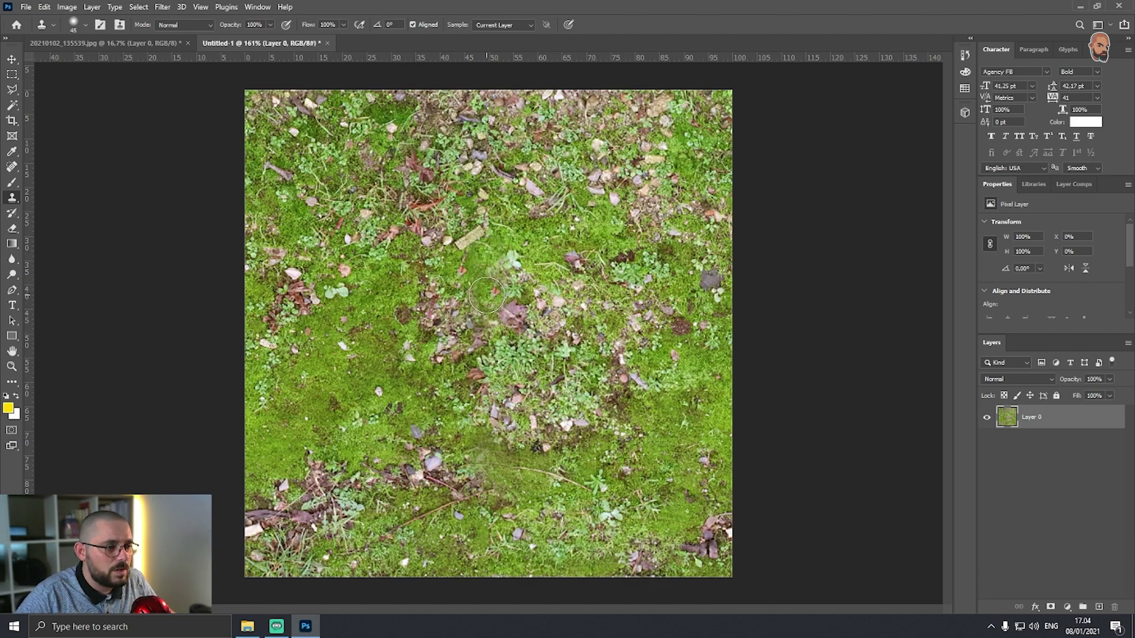
pyautogui.click(492, 314)
pyautogui.click(487, 346)
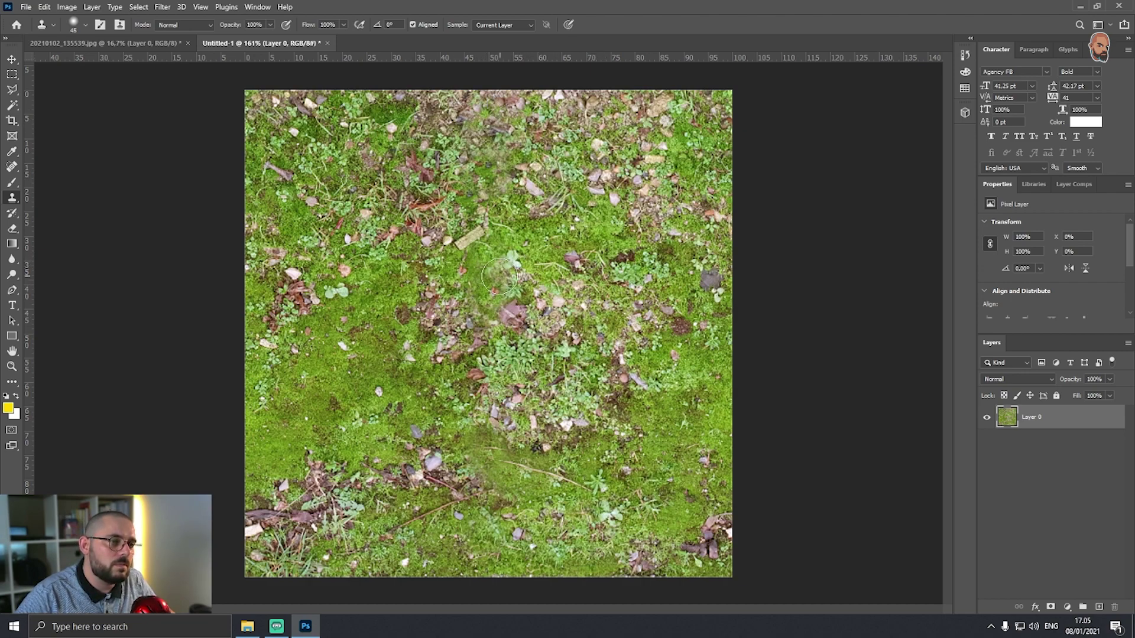
pyautogui.moveTo(489, 281); pyautogui.dragTo(499, 281)
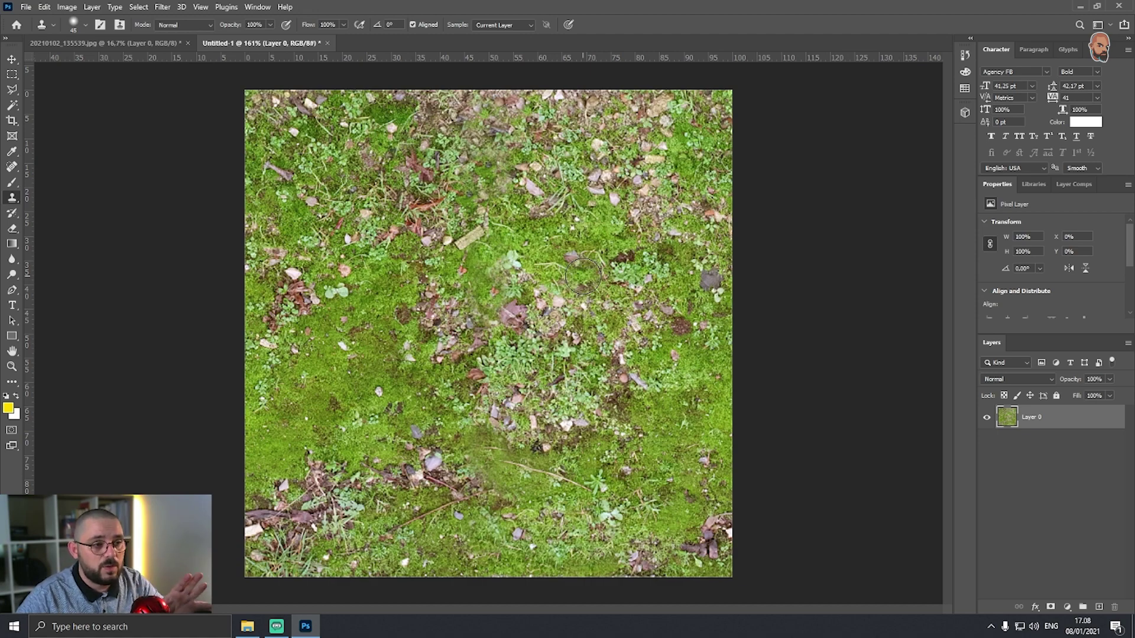
# Apply the Offset filter to the grass layer with 256 pixels horizontal, 0 vertical and Wrap Around.
pyautogui.click(160, 8)
pyautogui.moveTo(257, 260)
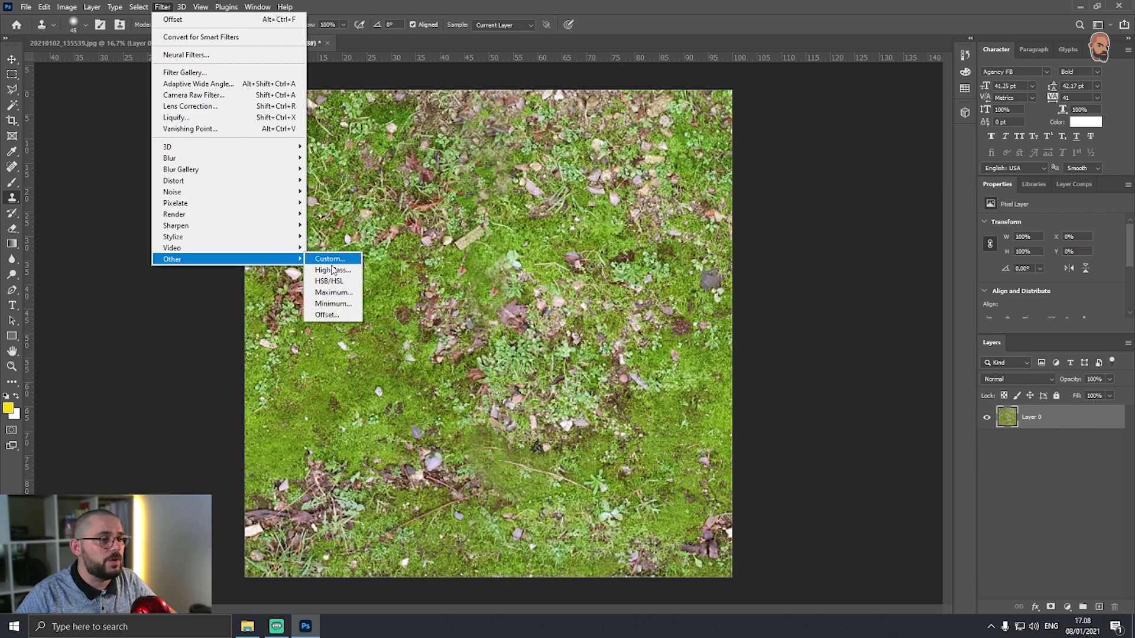
pyautogui.click(350, 316)
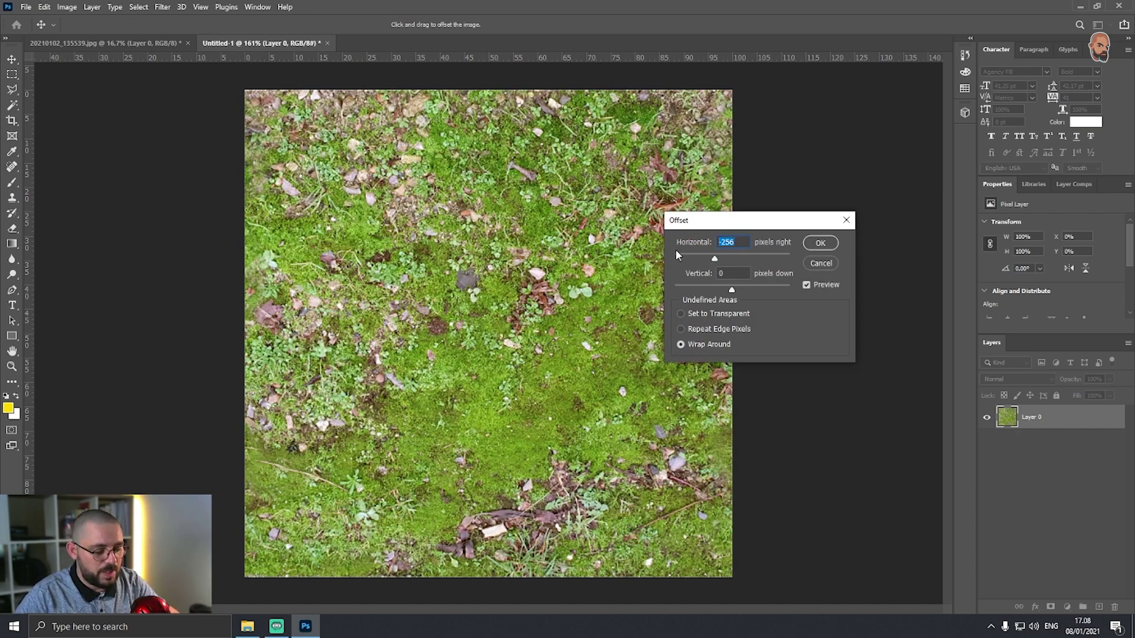
pyautogui.write('0')
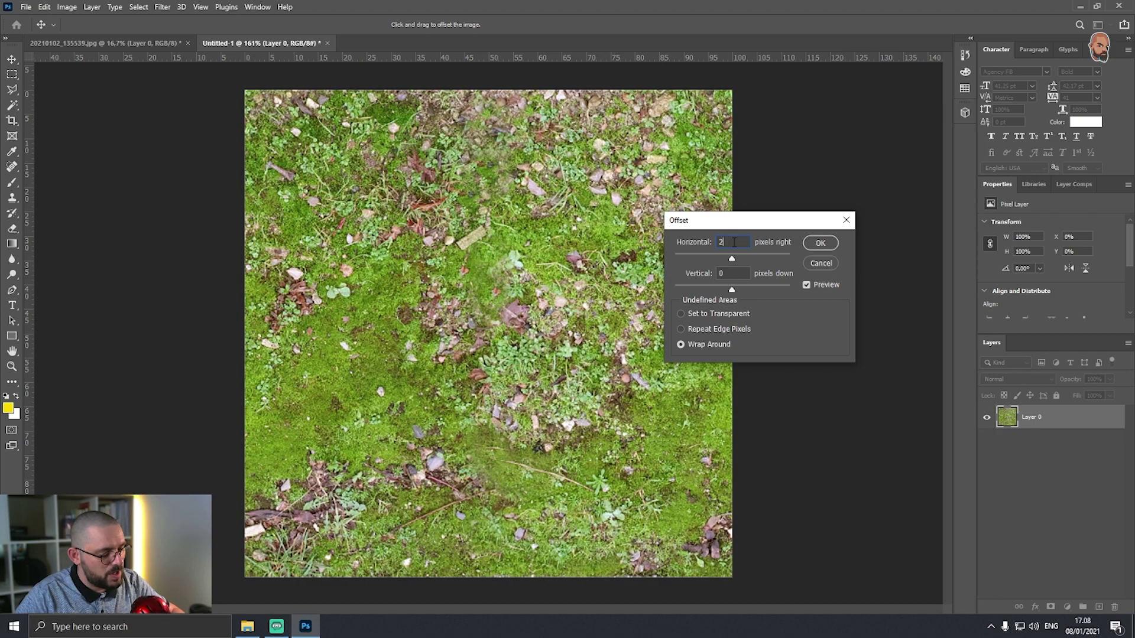
pyautogui.write('56')
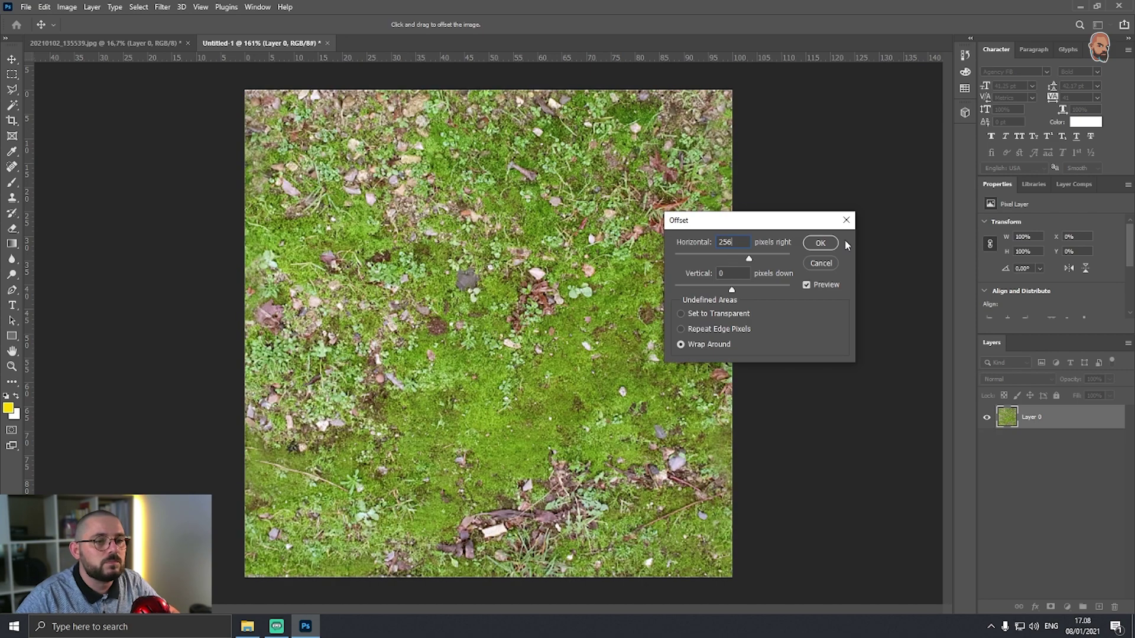
pyautogui.click(822, 243)
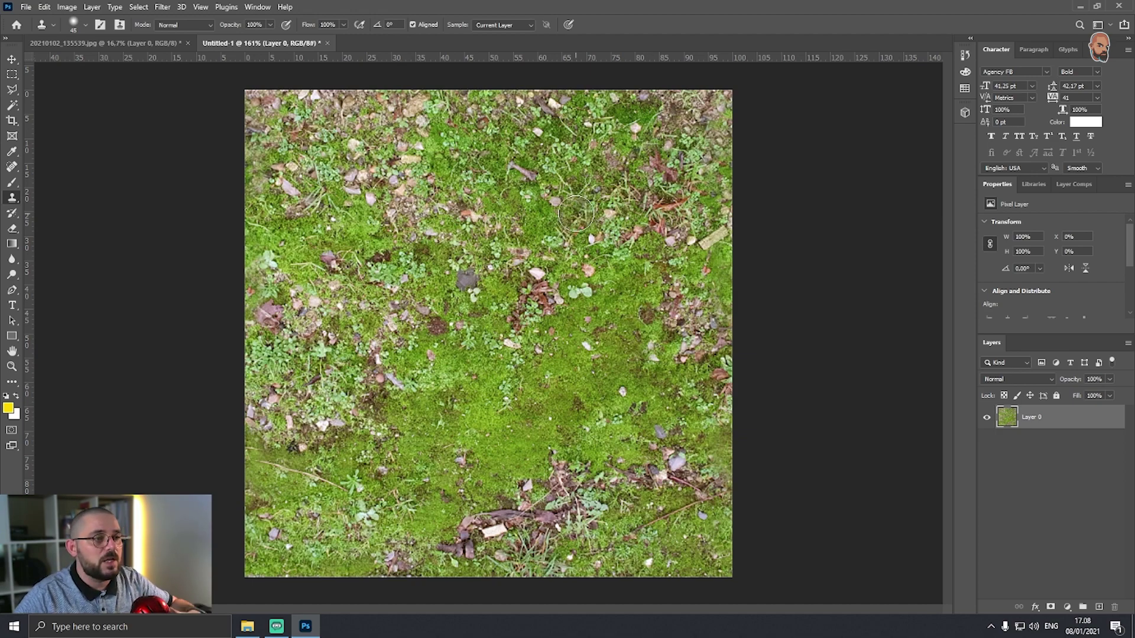
# Apply the Offset filter to the grass layer with 0 pixels horizontal, -256 vertical and Wrap Around.
pyautogui.click(162, 9)
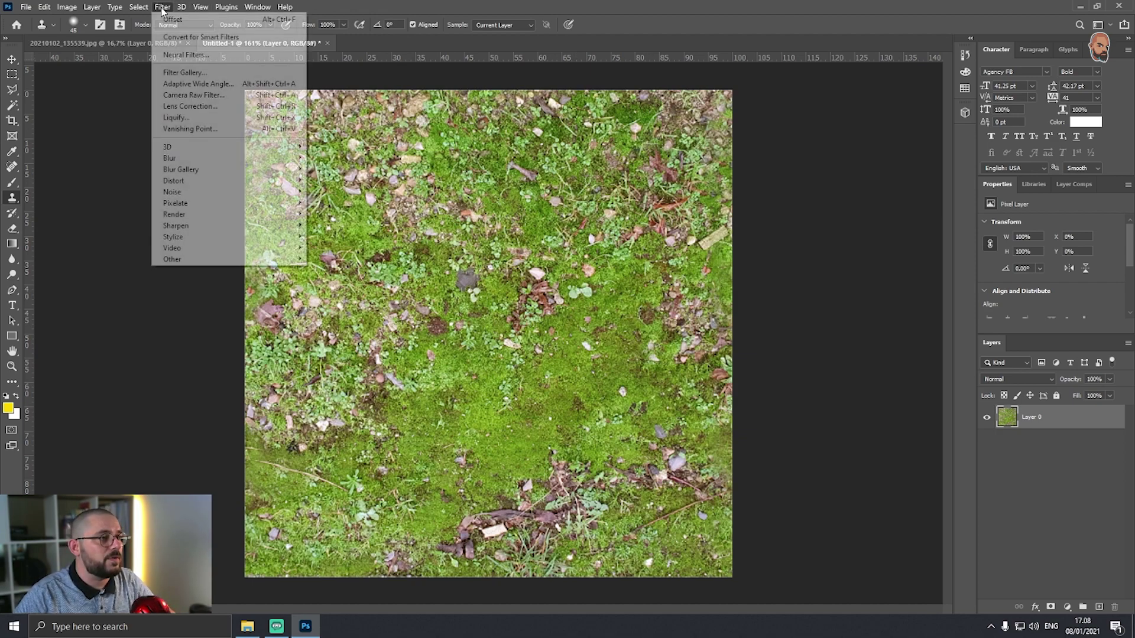
pyautogui.moveTo(265, 260)
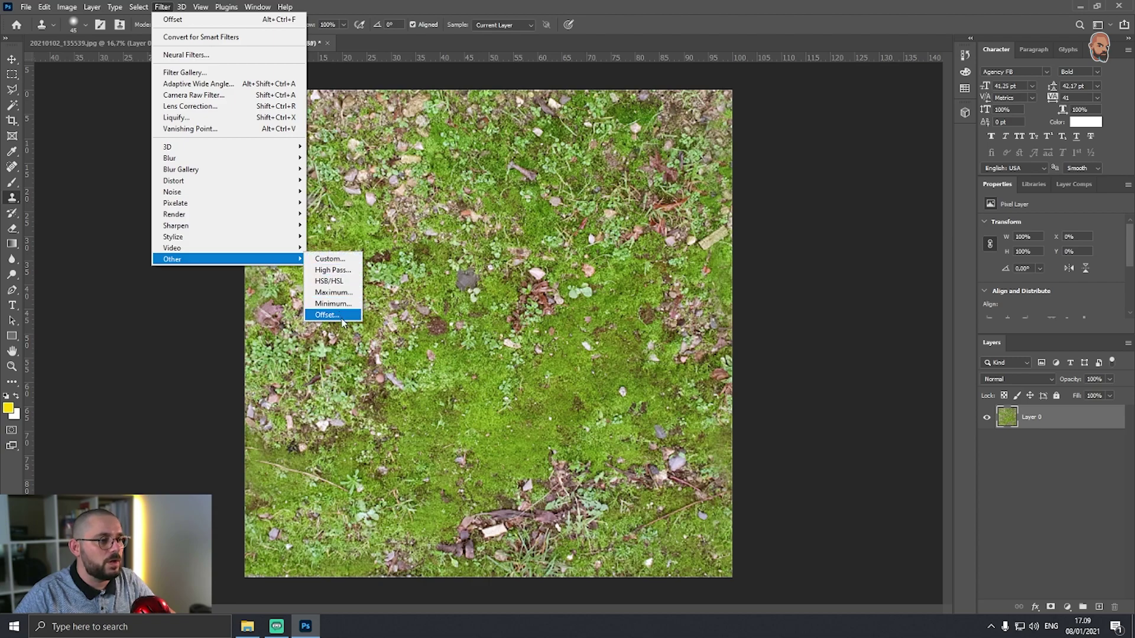
pyautogui.click(327, 315)
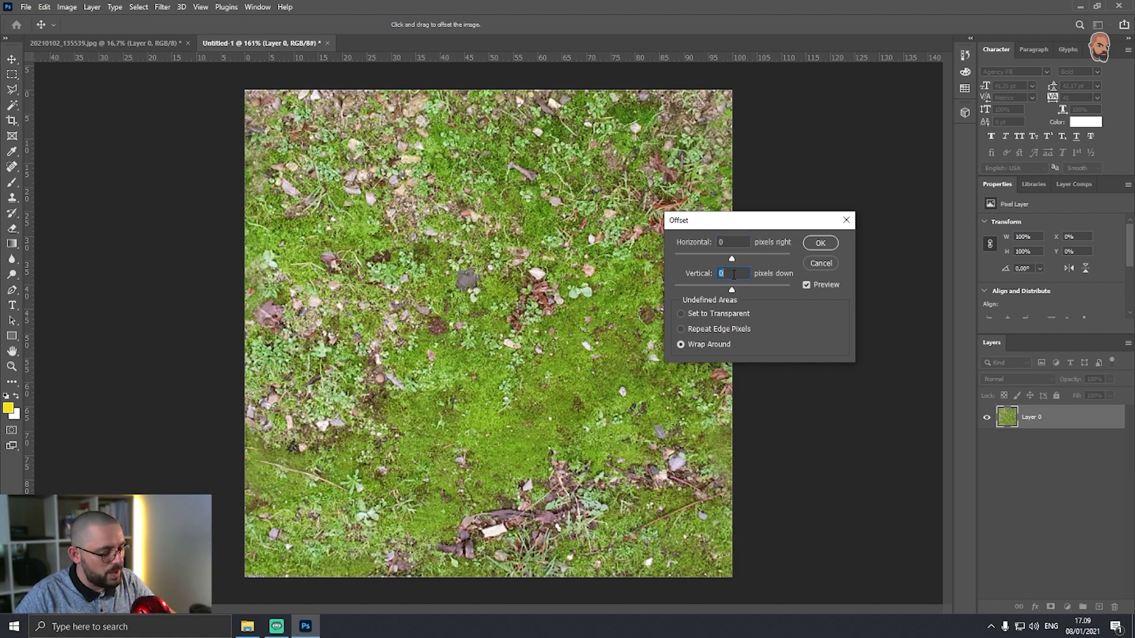
pyautogui.click(733, 275)
pyautogui.write('-')
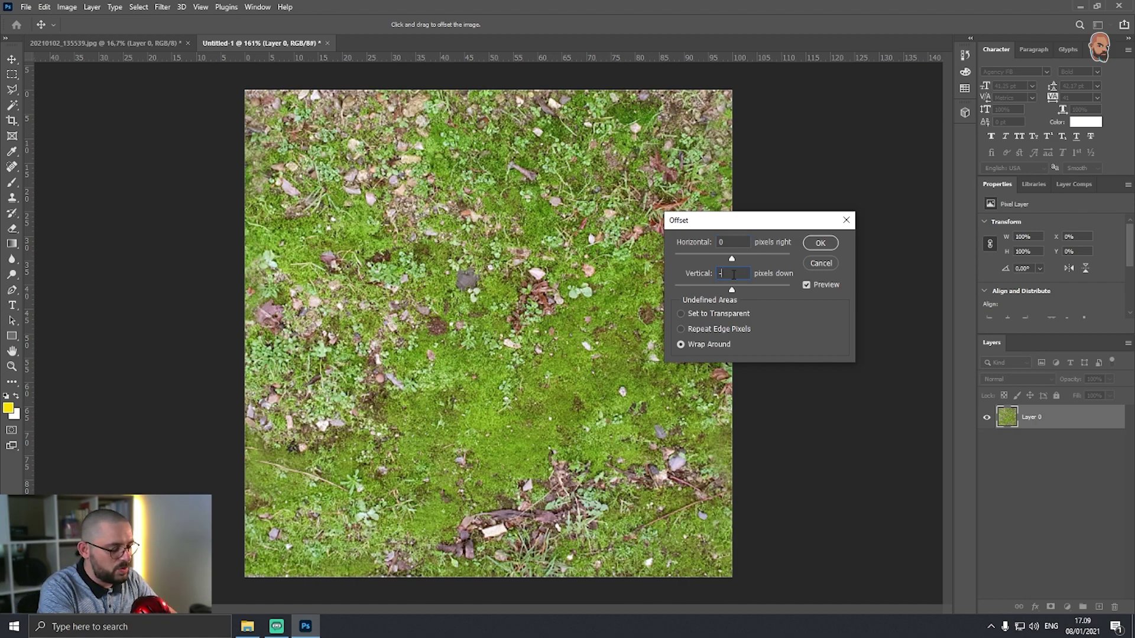
pyautogui.write('256')
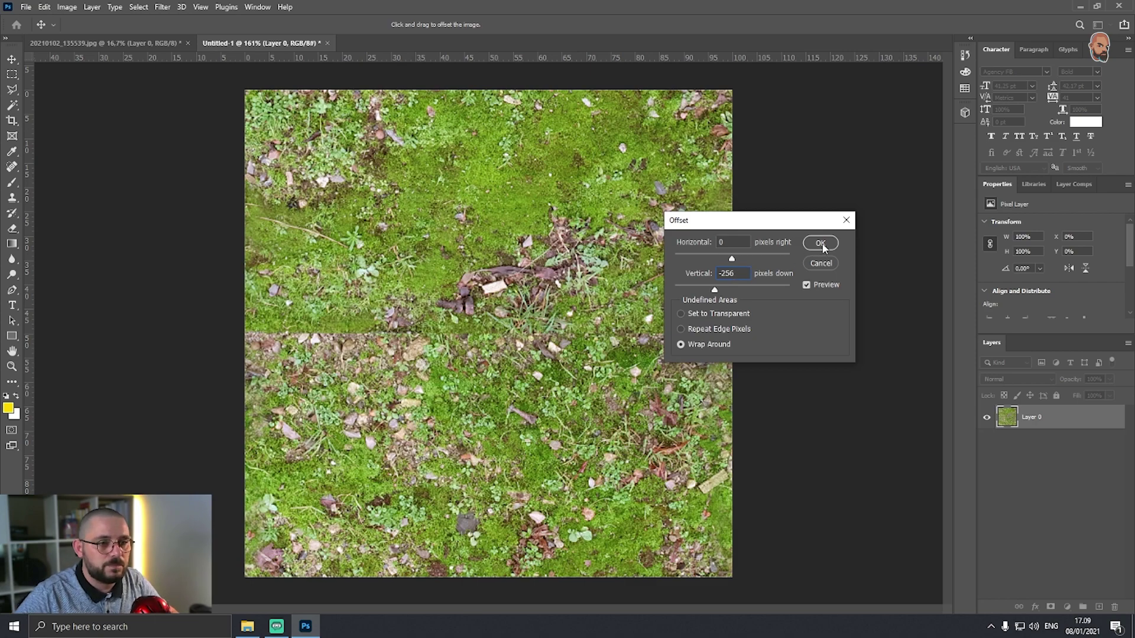
pyautogui.click(821, 245)
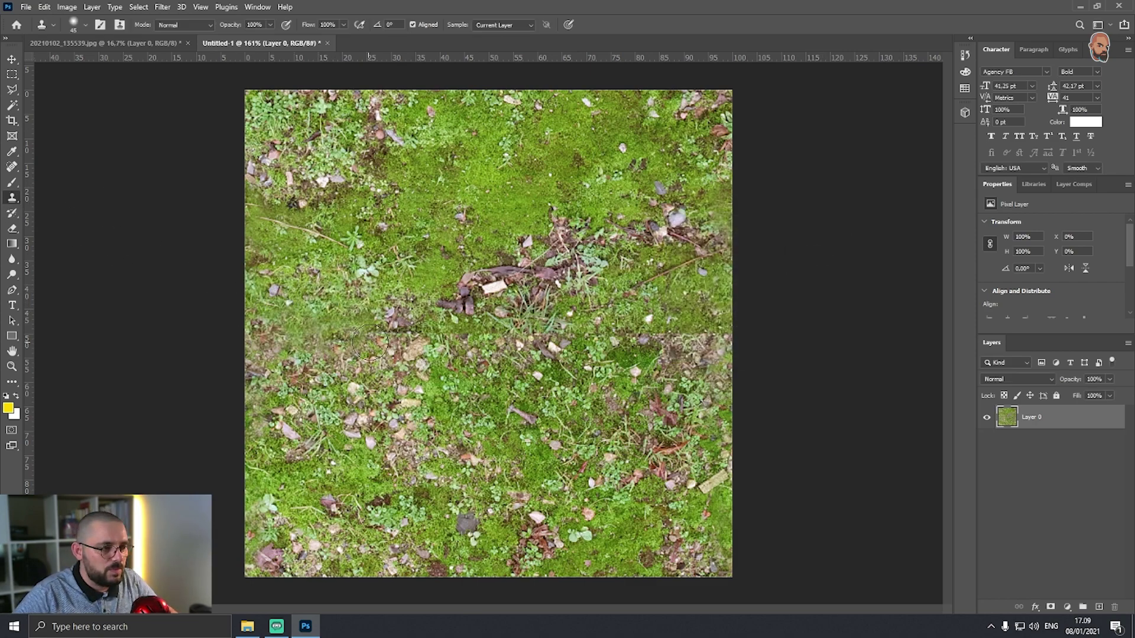
# Clone nearby grass over the horizontal seam across the middle of the texture.
pyautogui.keyDown('alt'); pyautogui.click(338, 322); pyautogui.keyUp('alt')
pyautogui.moveTo(379, 335); pyautogui.dragTo(376, 343)
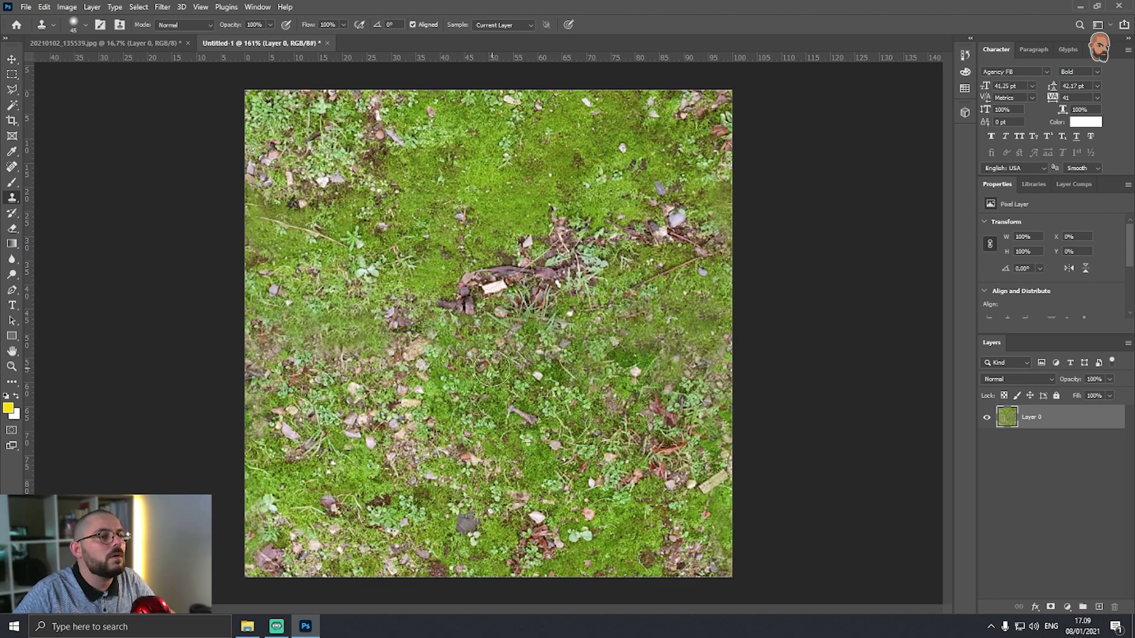
# Apply the Offset filter to the grass layer with 0 pixels horizontal, 256 vertical and Wrap Around.
pyautogui.click(162, 7)
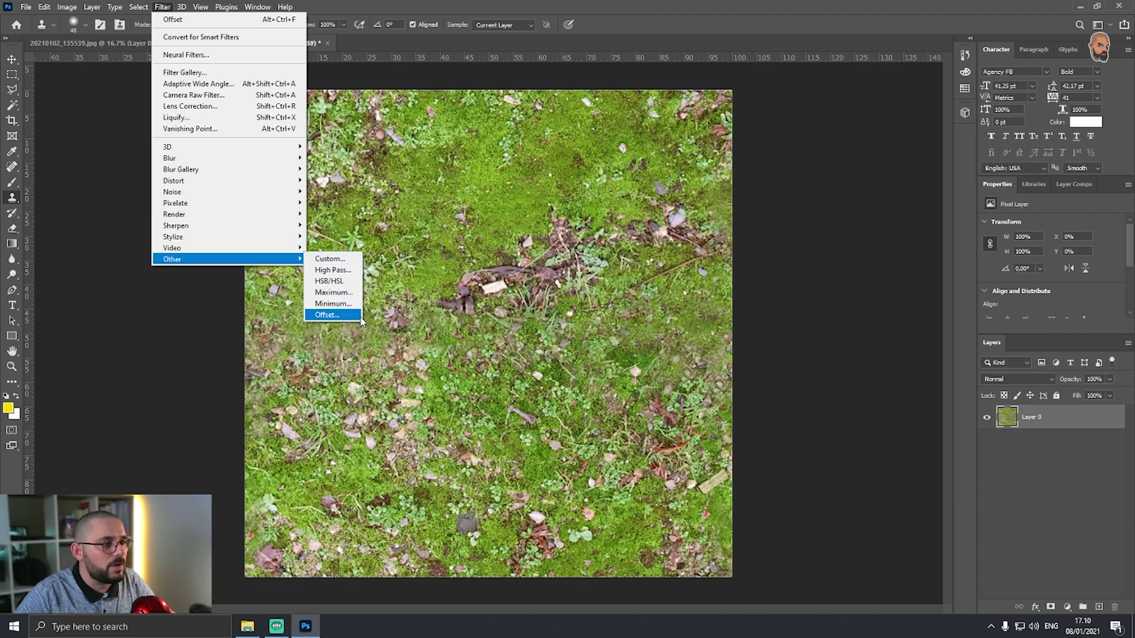
pyautogui.click(358, 315)
pyautogui.press('Tab')
pyautogui.write('256')
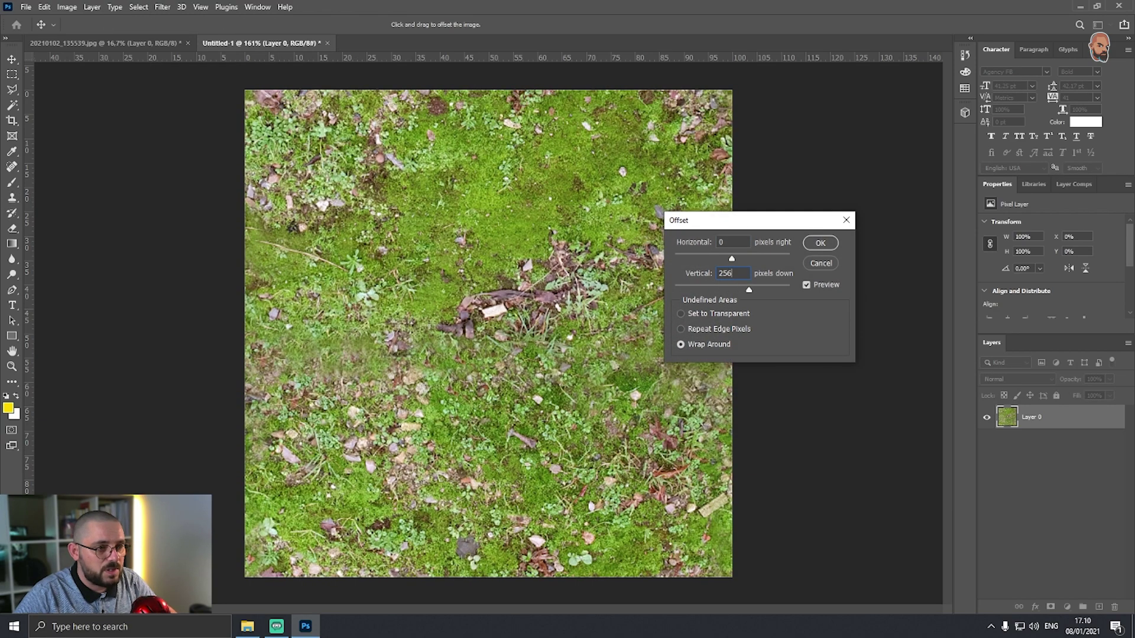
pyautogui.press('Return')
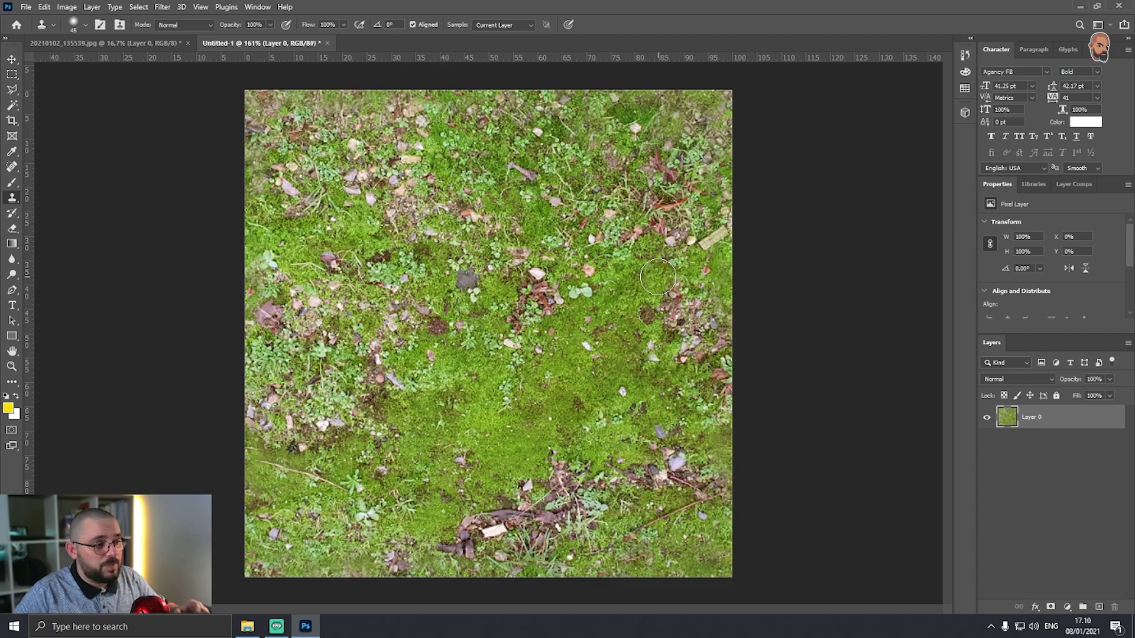
# Save the texture to the Desktop as a PNG file named Grass Test.
pyautogui.hotkey('ctrl', 's')
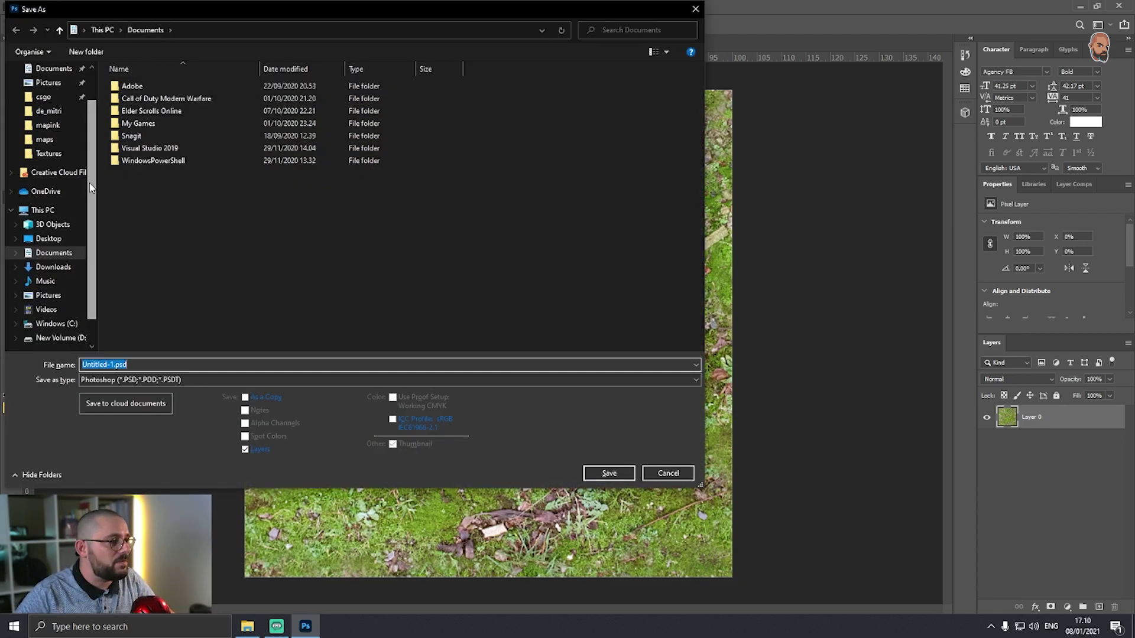
pyautogui.scroll(1, 89, 183)
pyautogui.click(65, 267)
pyautogui.click(165, 380)
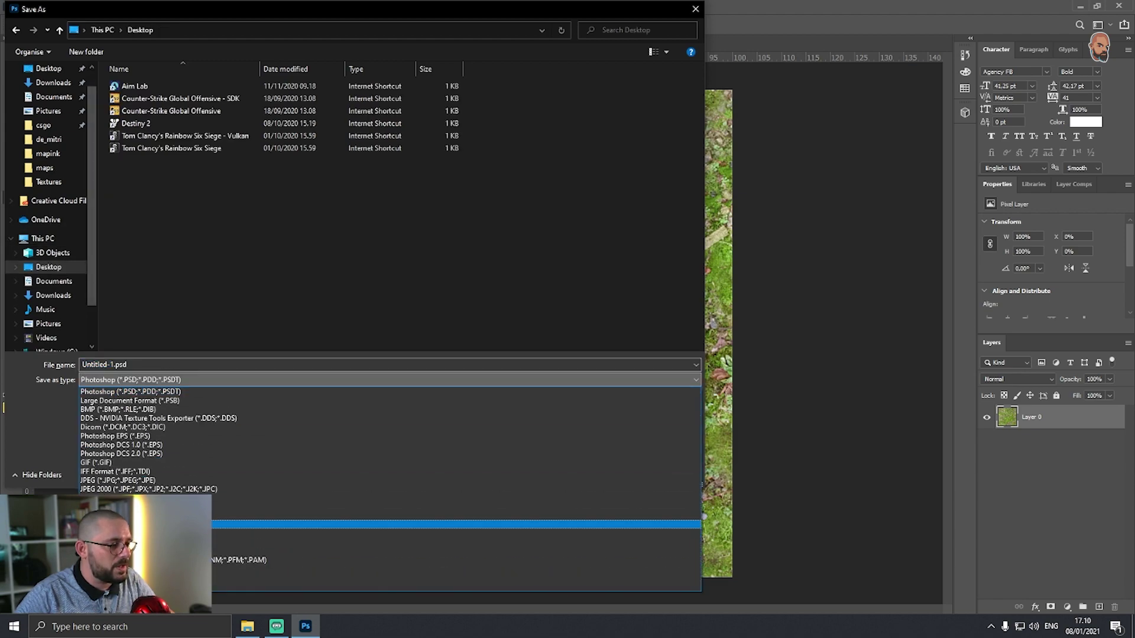
pyautogui.click(148, 552)
pyautogui.click(111, 365)
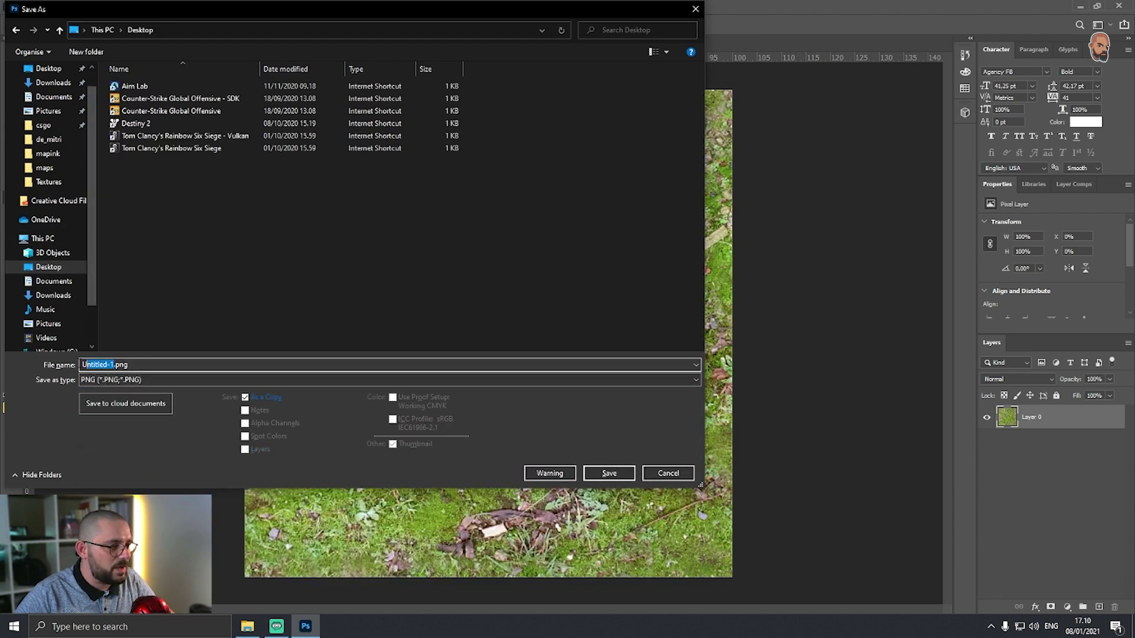
pyautogui.write('Grass 1')
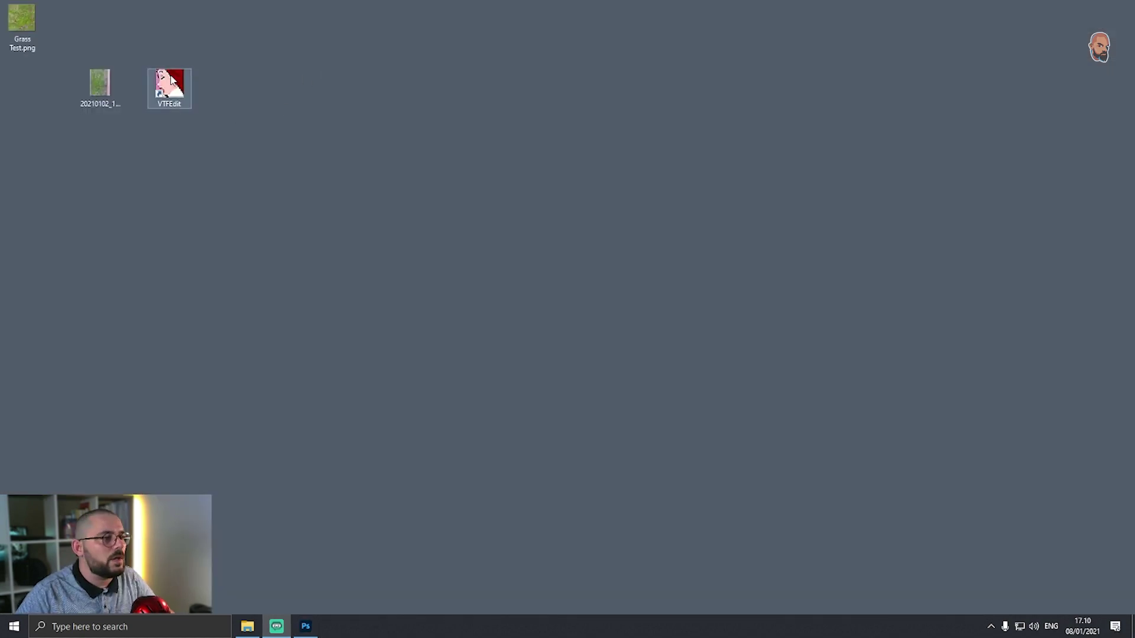
# Open VTFEdit and import Grass Test.png from the Desktop, accepting the VTF options as they are set.
pyautogui.doubleClick(169, 87)
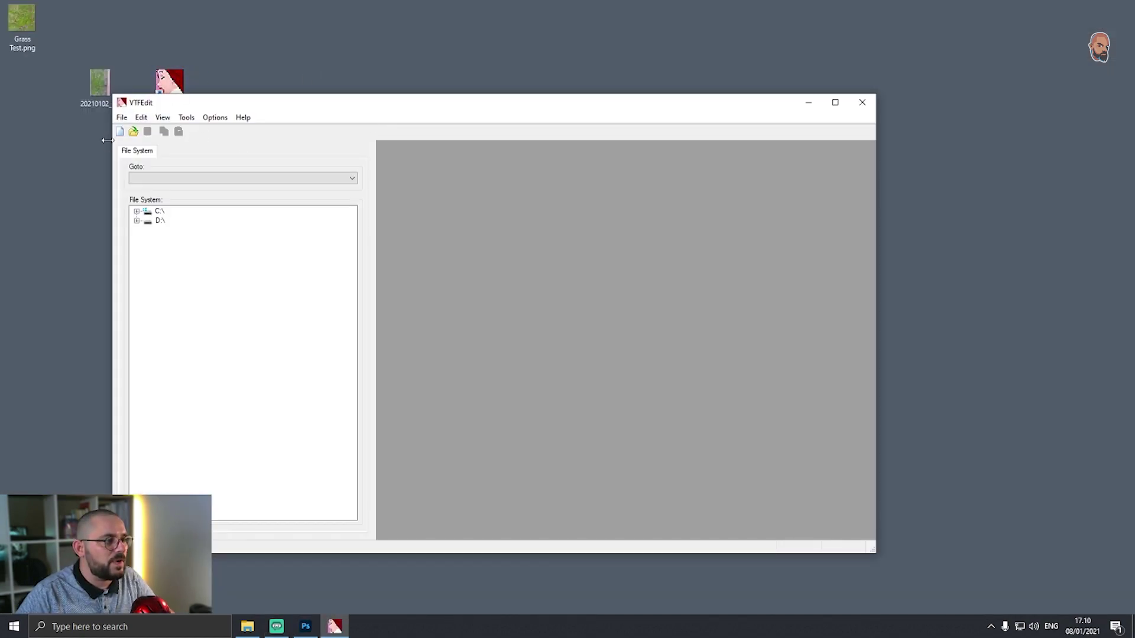
pyautogui.click(120, 132)
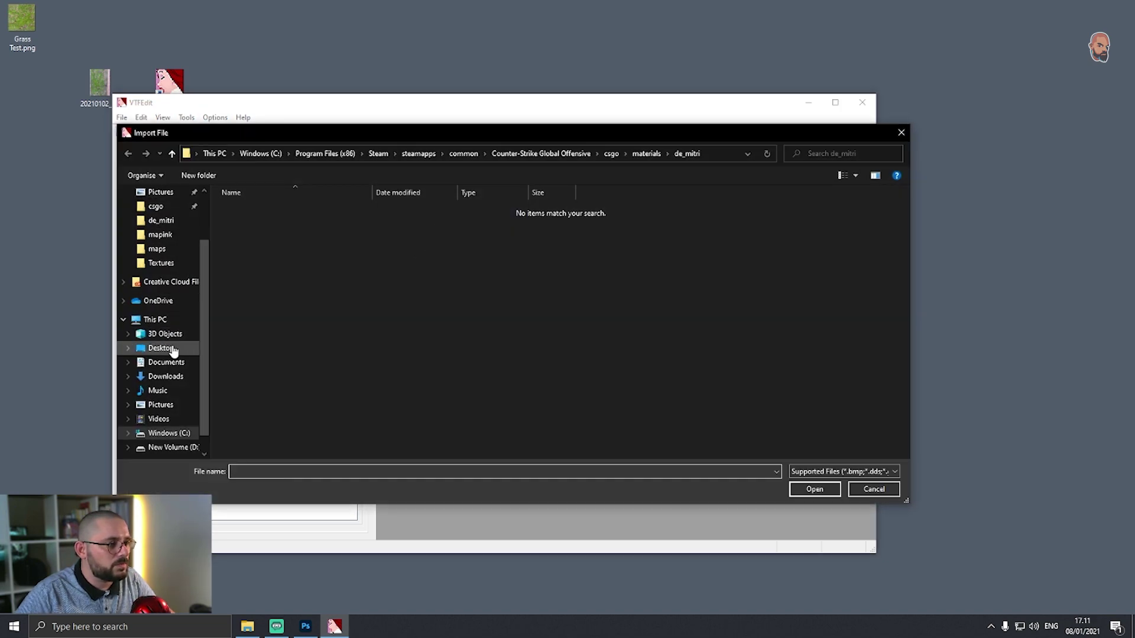
pyautogui.click(164, 348)
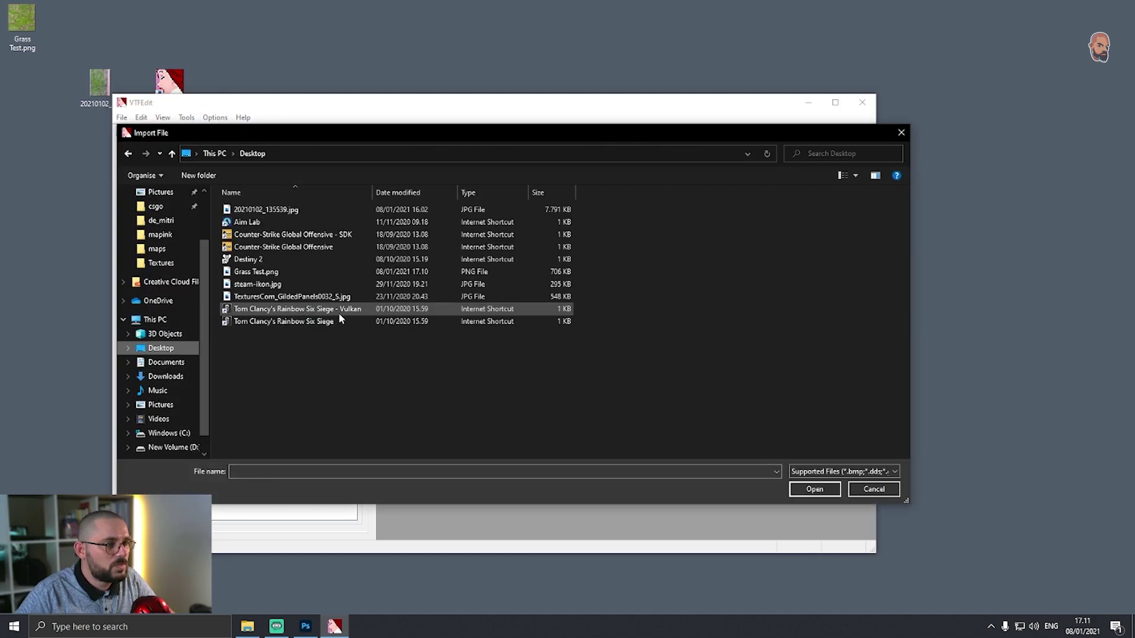
pyautogui.click(282, 272)
pyautogui.click(815, 490)
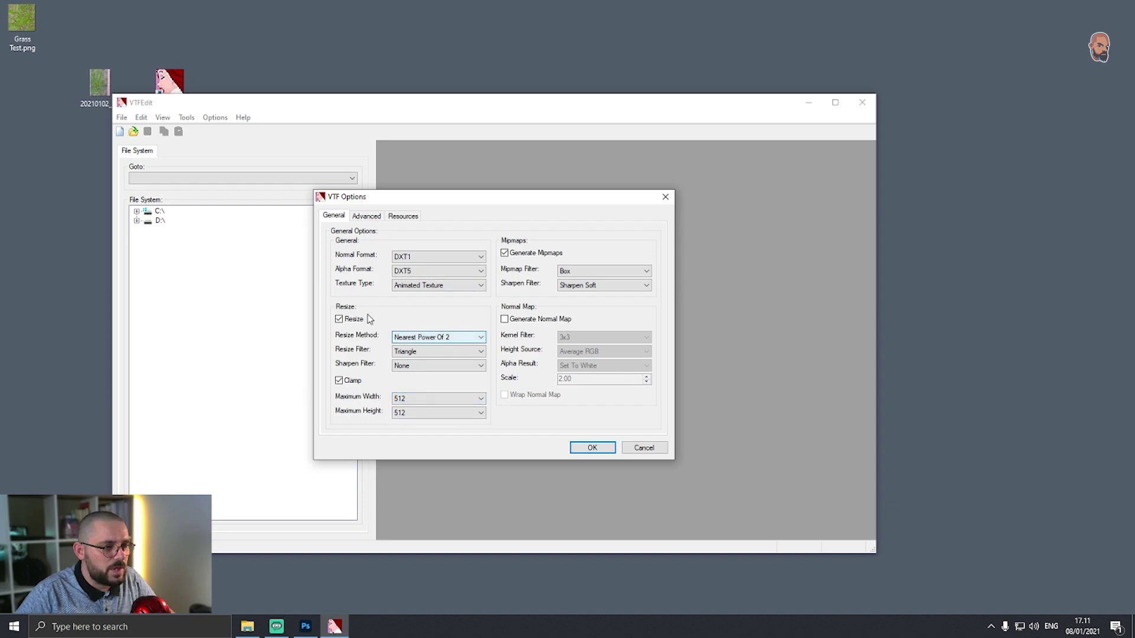
pyautogui.click(592, 448)
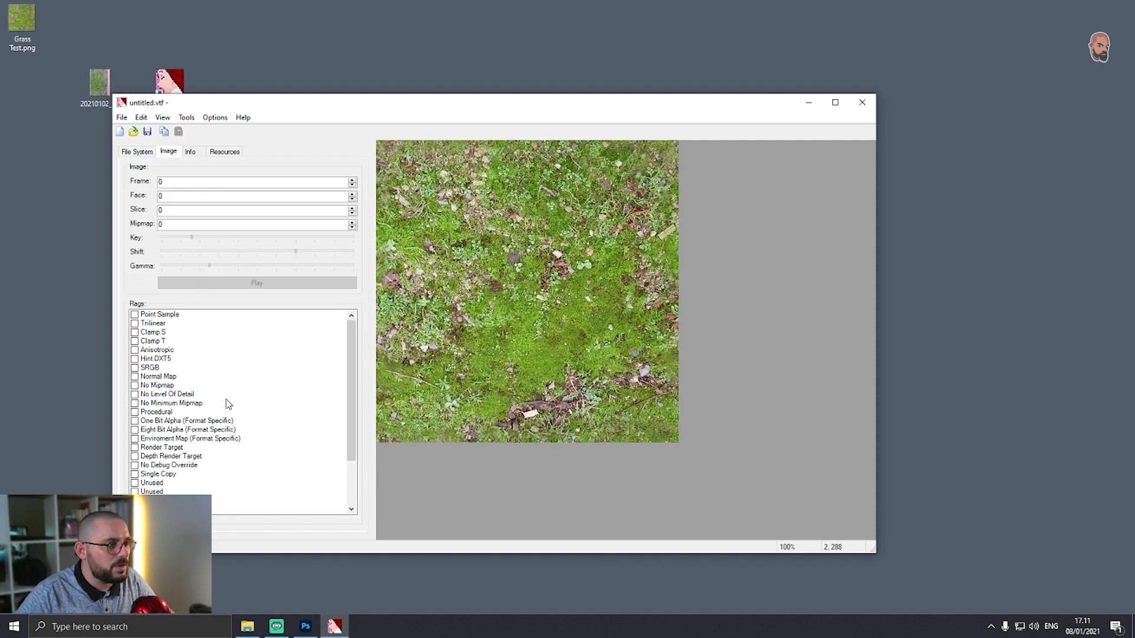
# Save the imported texture to the Desktop as a VTF file named GrassTest and close VTFEdit.
pyautogui.click(149, 131)
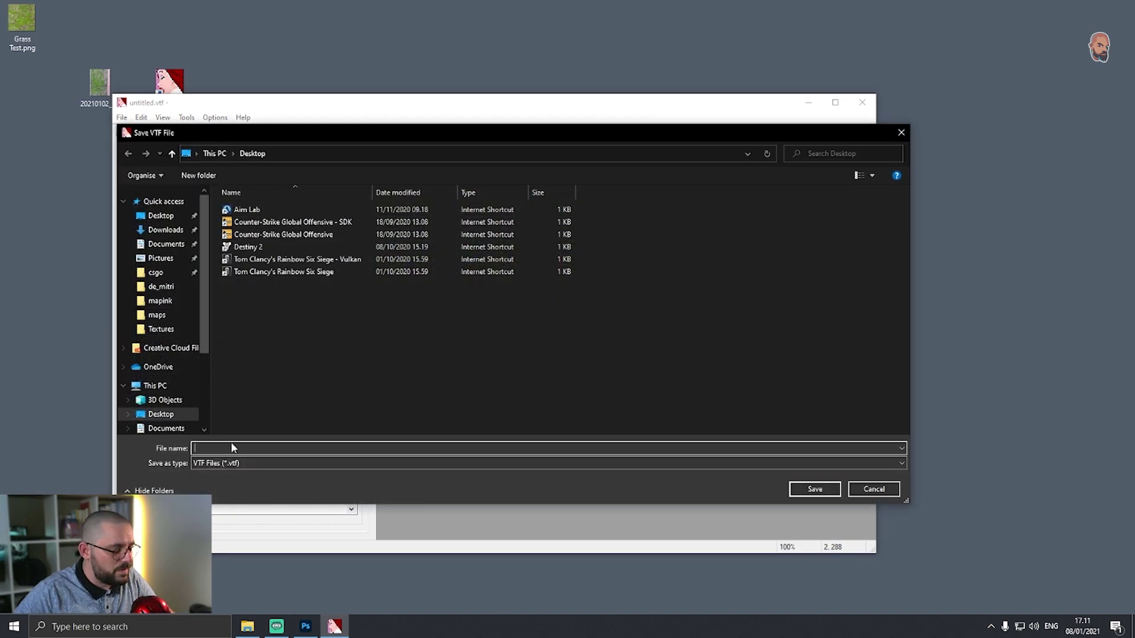
pyautogui.write('GrassTest')
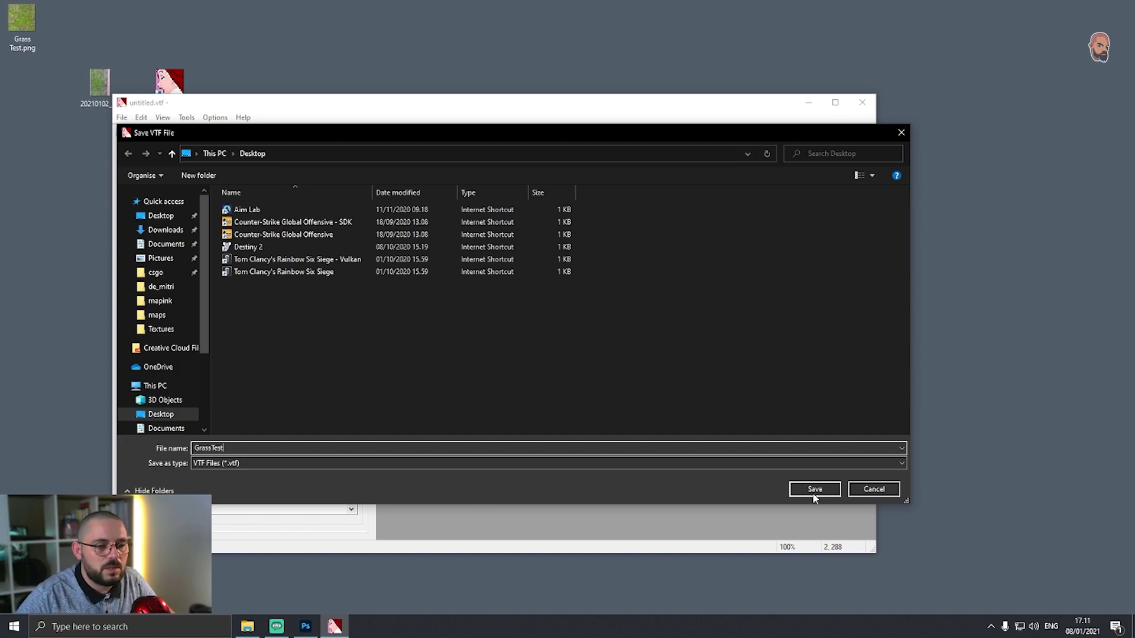
pyautogui.click(814, 494)
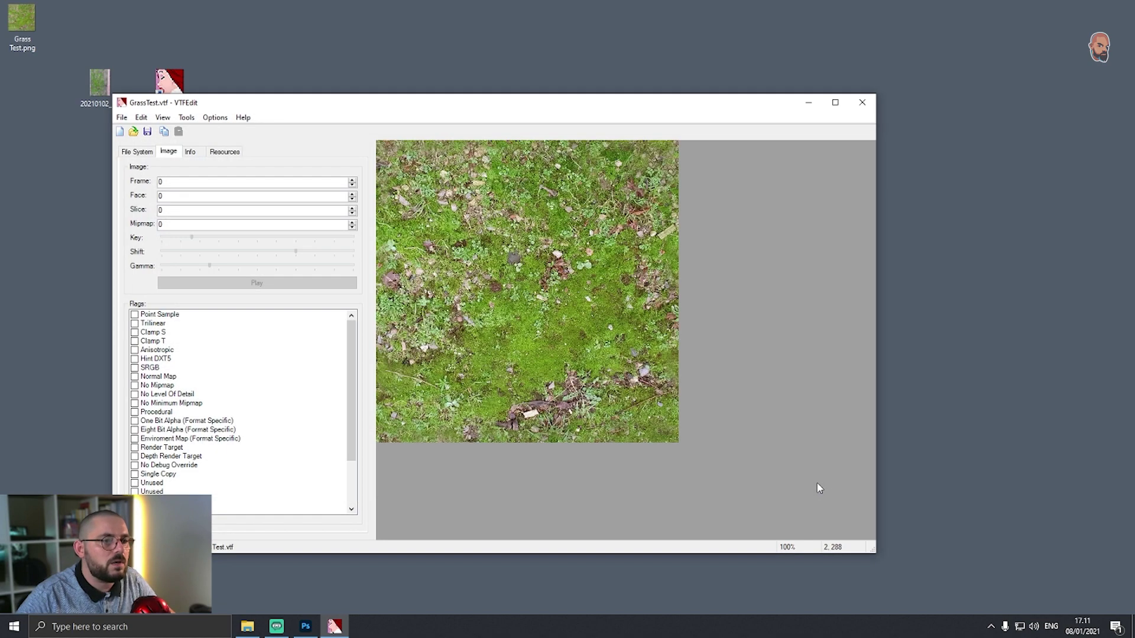
pyautogui.hotkey('alt', 'F4')
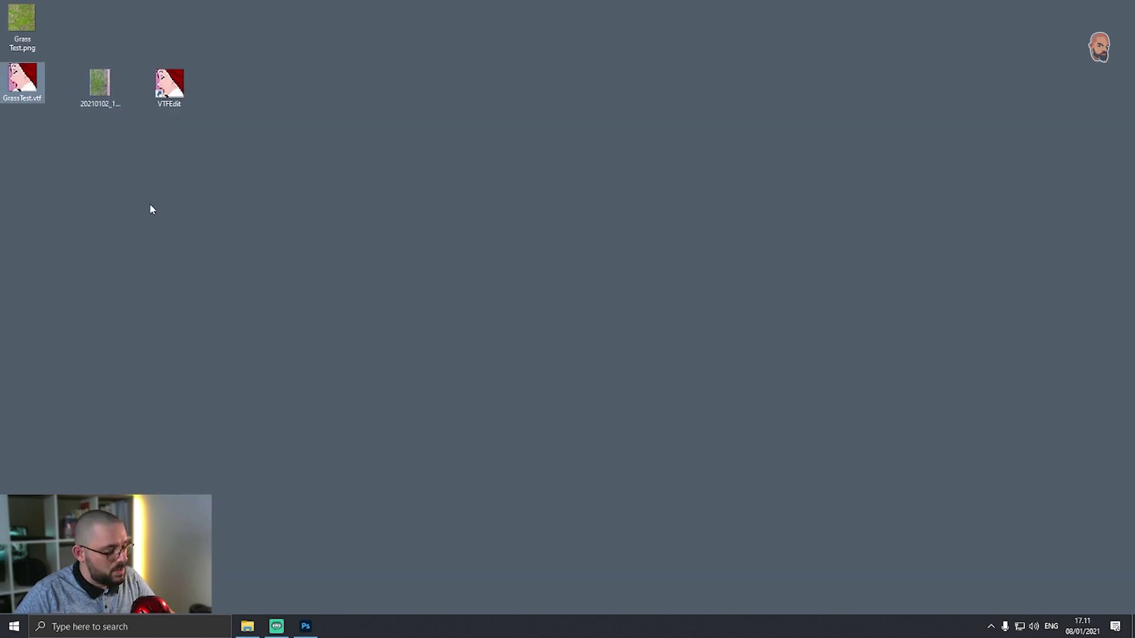
# Place GrassTest.vtf in the de_mitri folder under csgo\materials in Steam's Counter-Strike Global Offensive installation.
pyautogui.click(252, 629)
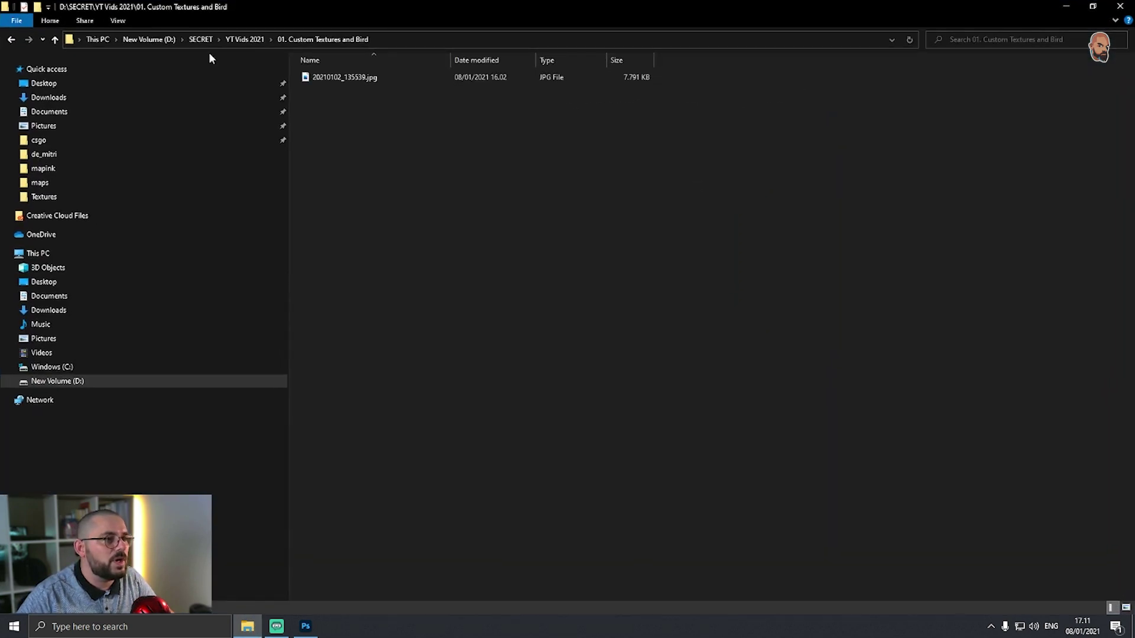
pyautogui.click(108, 366)
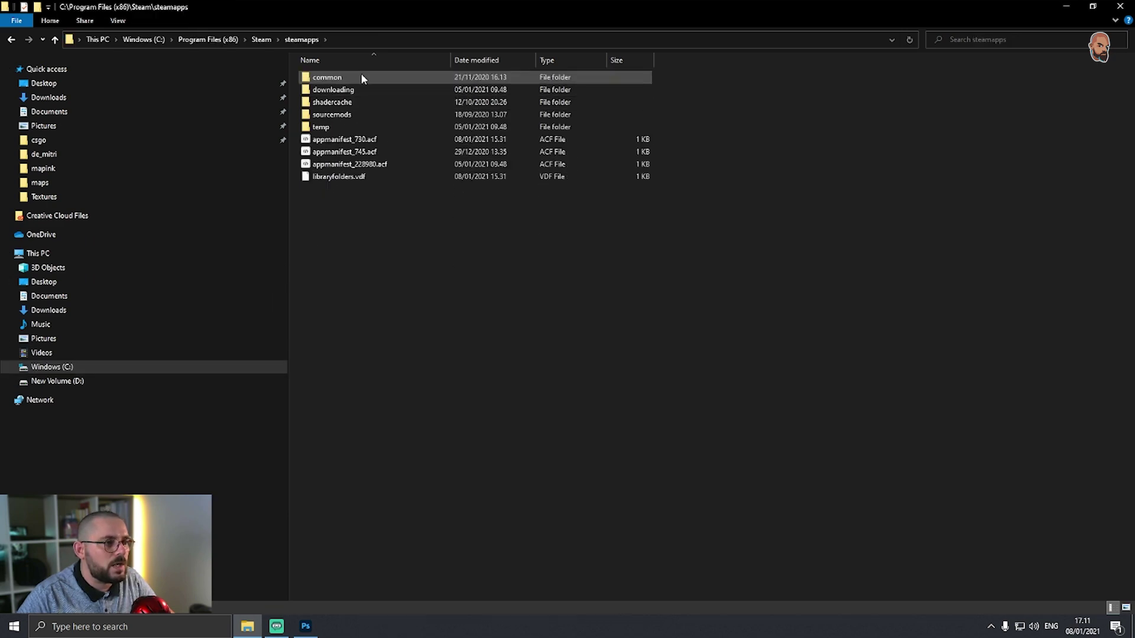
pyautogui.doubleClick(361, 73)
pyautogui.click(365, 90)
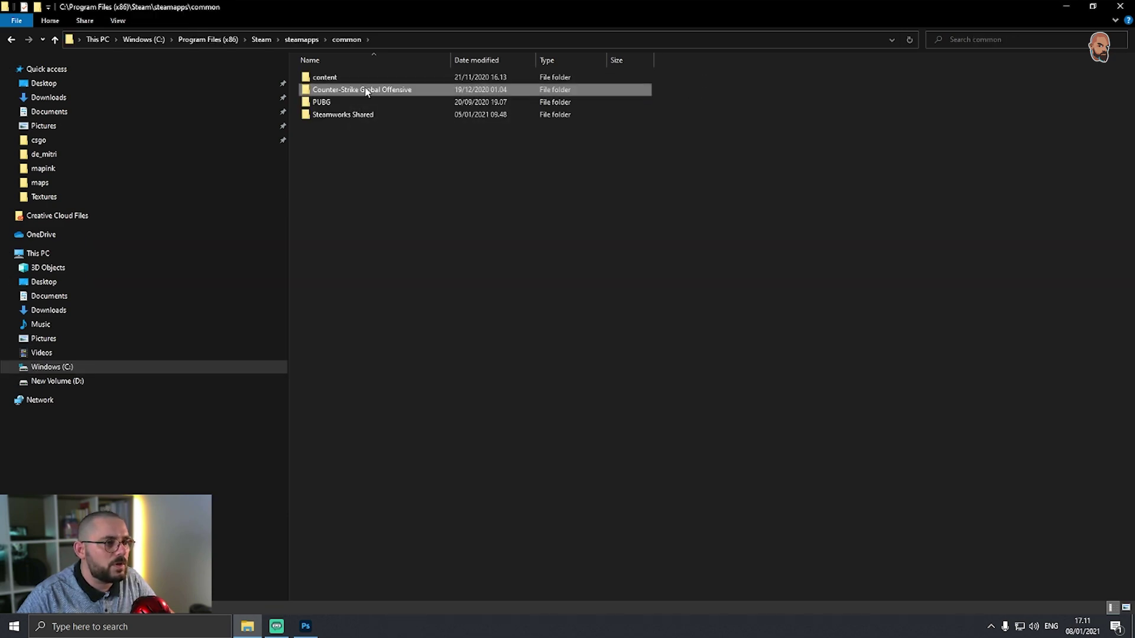
pyautogui.doubleClick(366, 90)
pyautogui.doubleClick(355, 90)
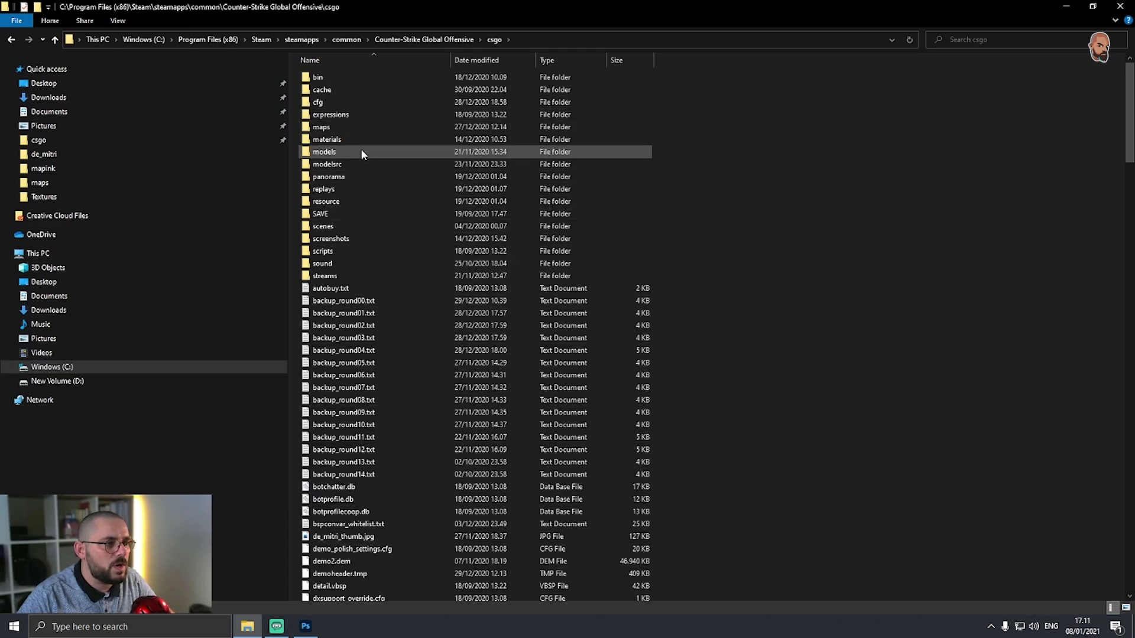
pyautogui.doubleClick(360, 140)
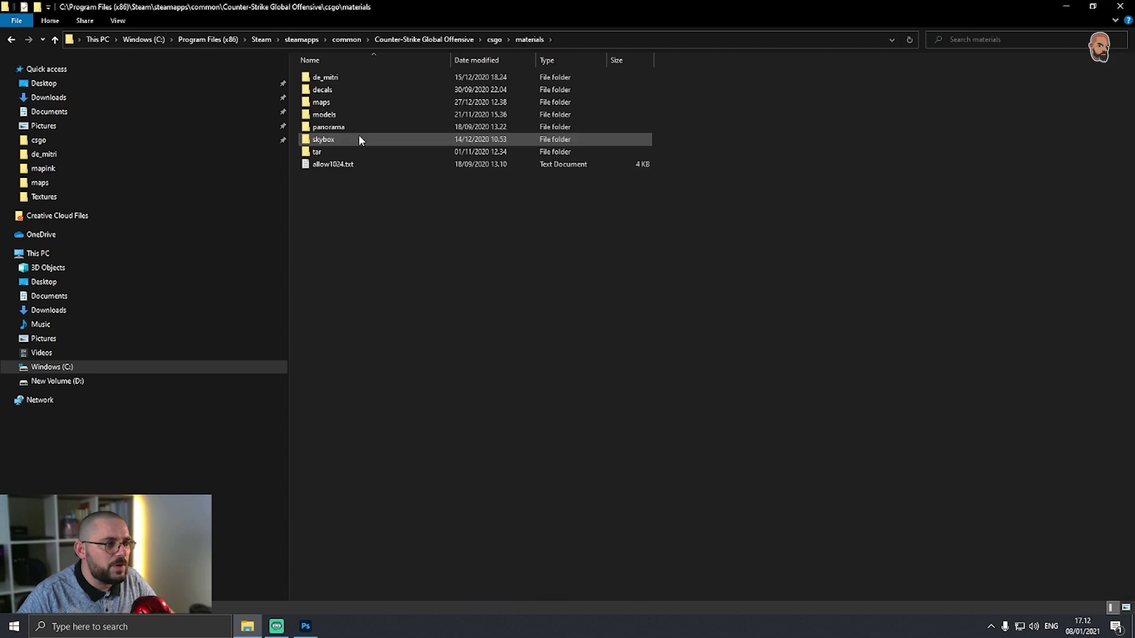
pyautogui.doubleClick(352, 78)
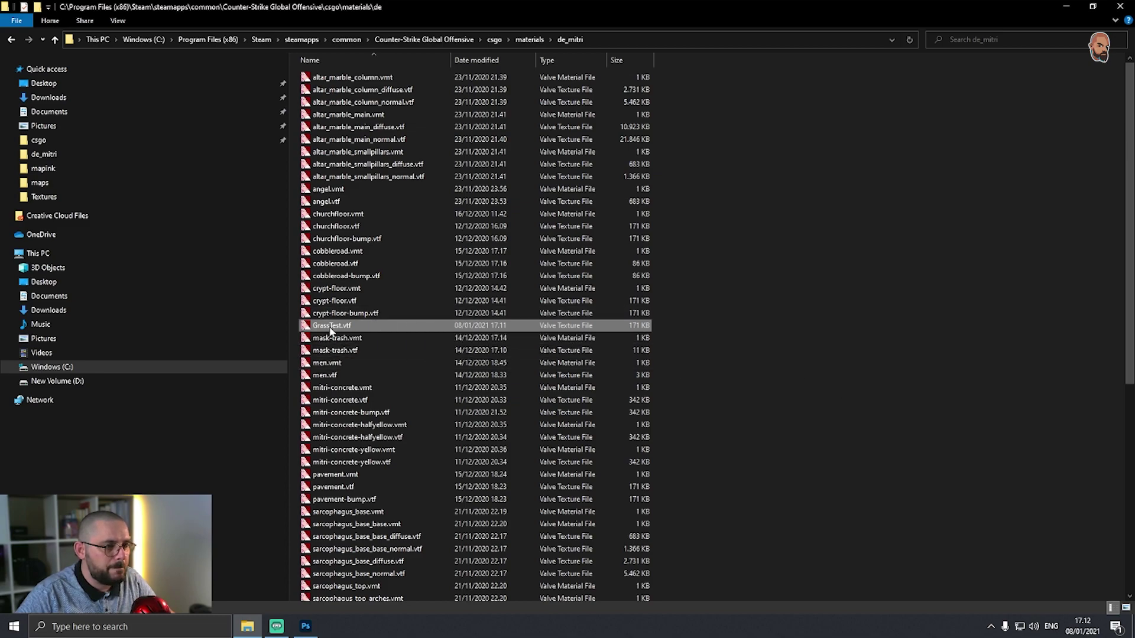
# Open GrassTest.vtf from the de_mitri folder in VTFEdit and set up a VMT file with Surface 1 set to Glass.
pyautogui.doubleClick(331, 325)
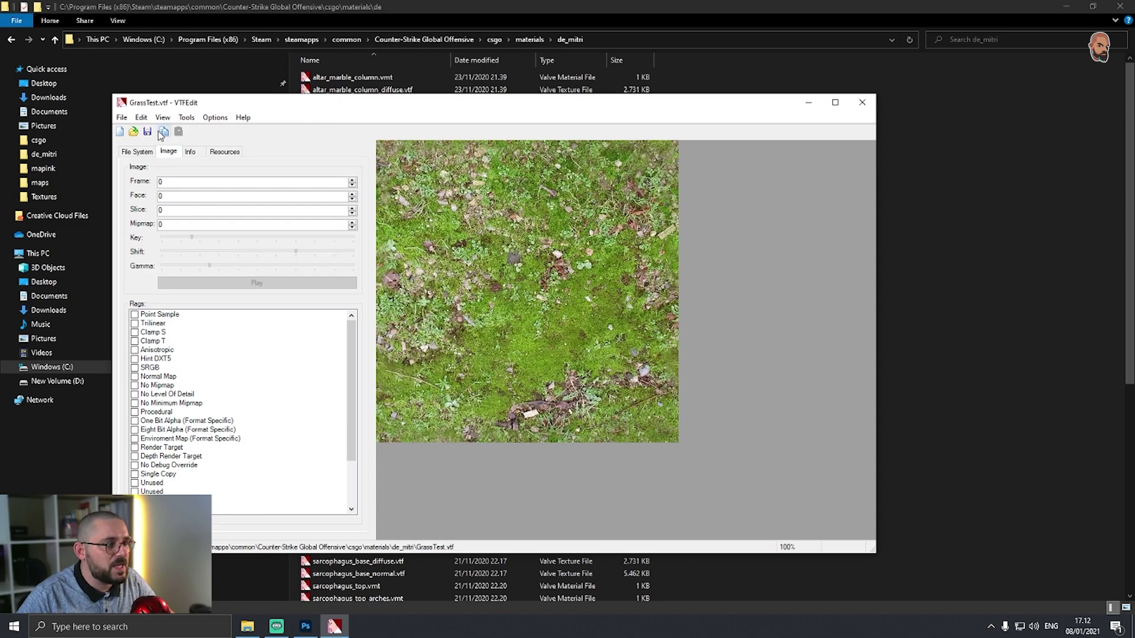
pyautogui.click(187, 117)
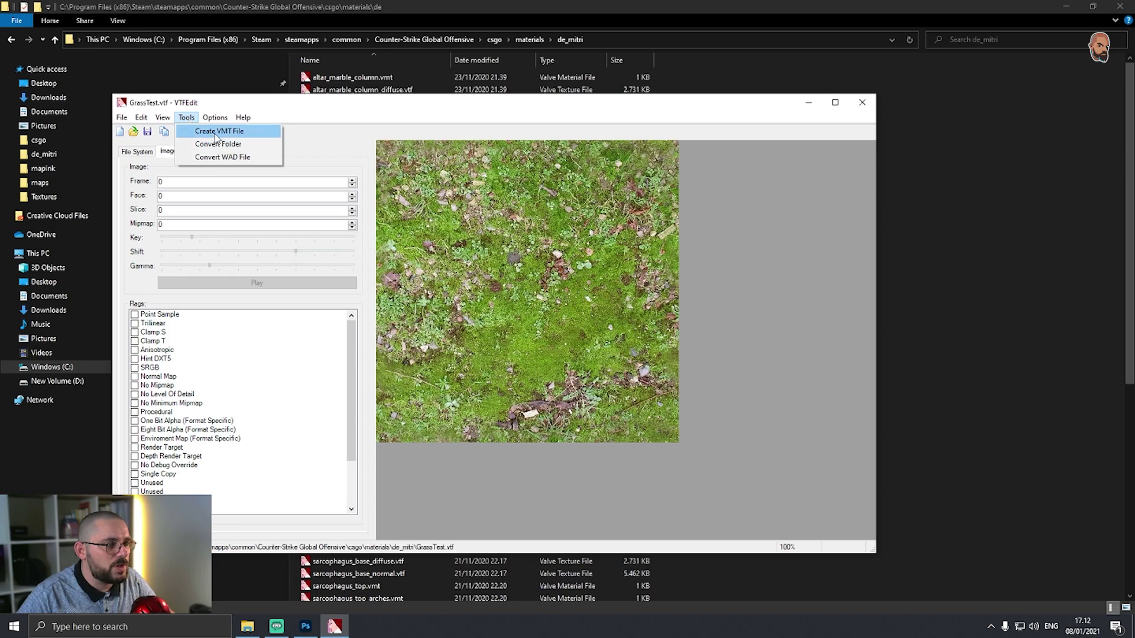
pyautogui.click(219, 132)
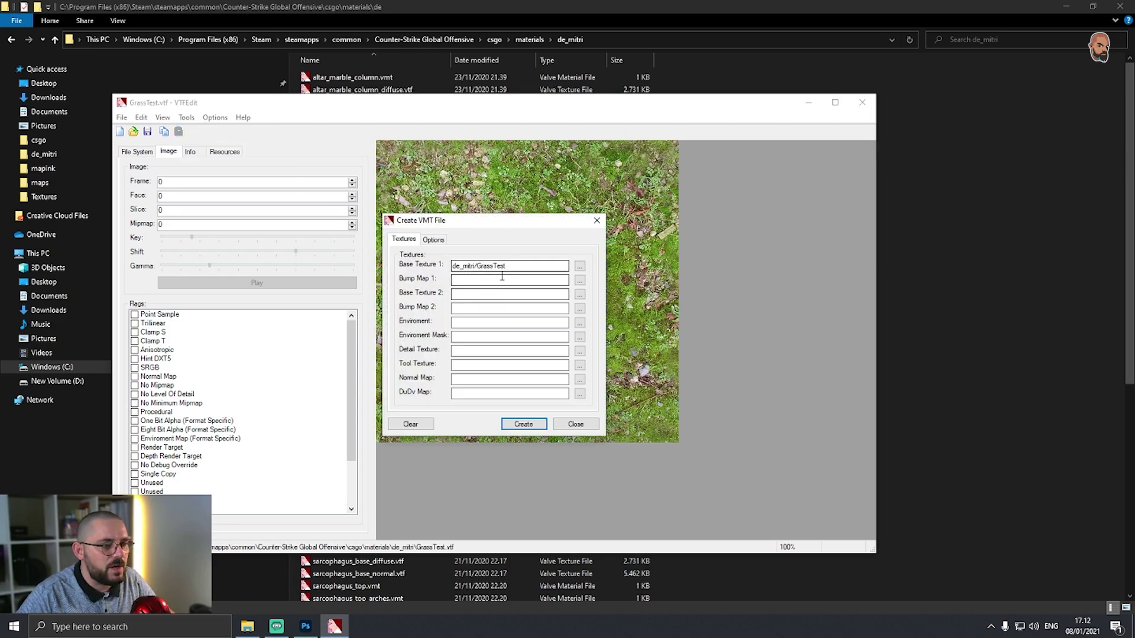
pyautogui.click(434, 239)
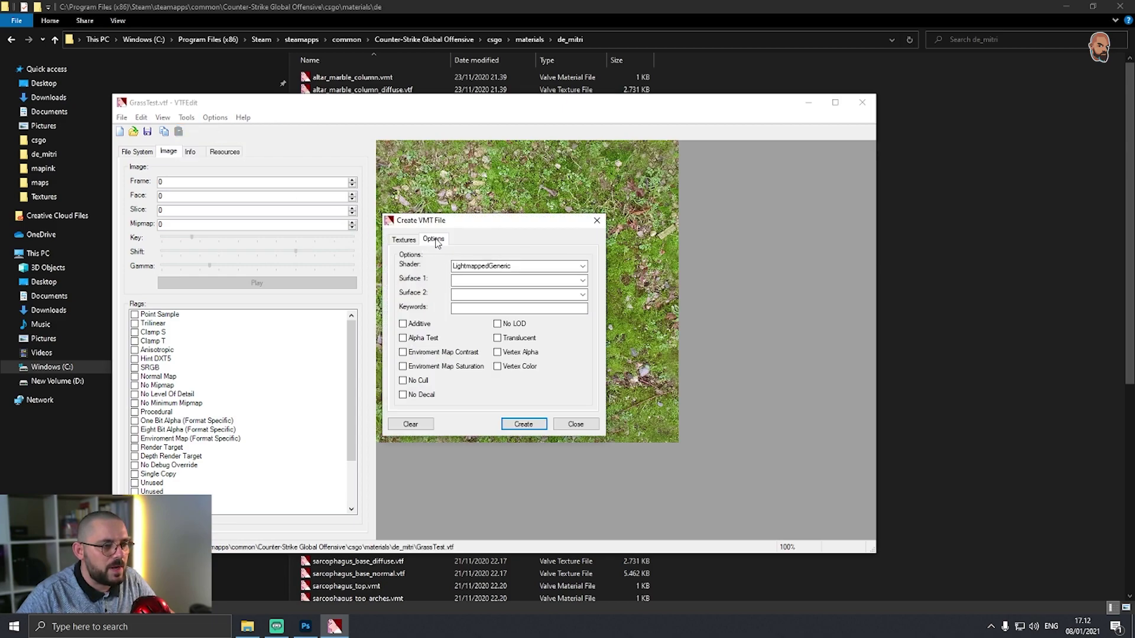
pyautogui.click(582, 281)
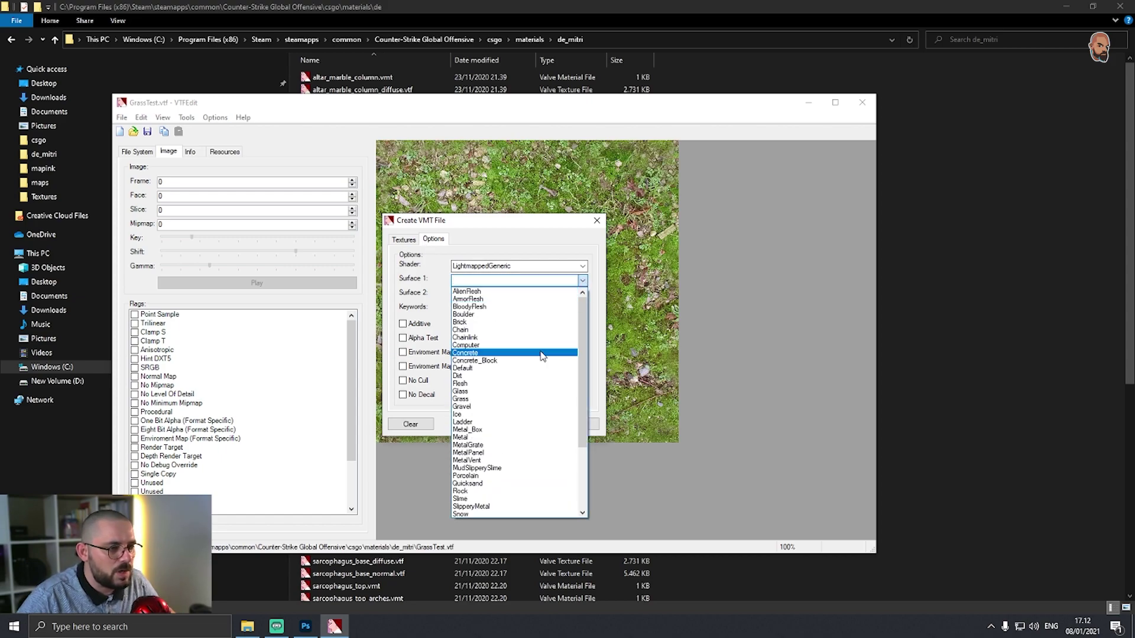
pyautogui.click(533, 392)
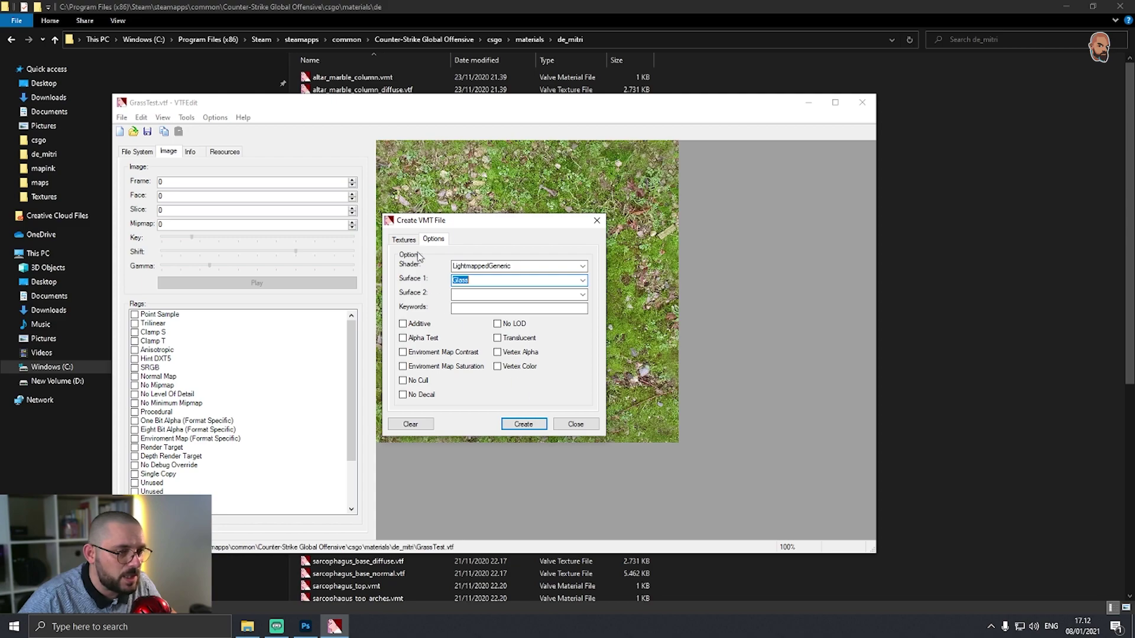
# Create the material as GrassTest.vmt in the materials\de_mitri folder and close VTFEdit.
pyautogui.click(514, 425)
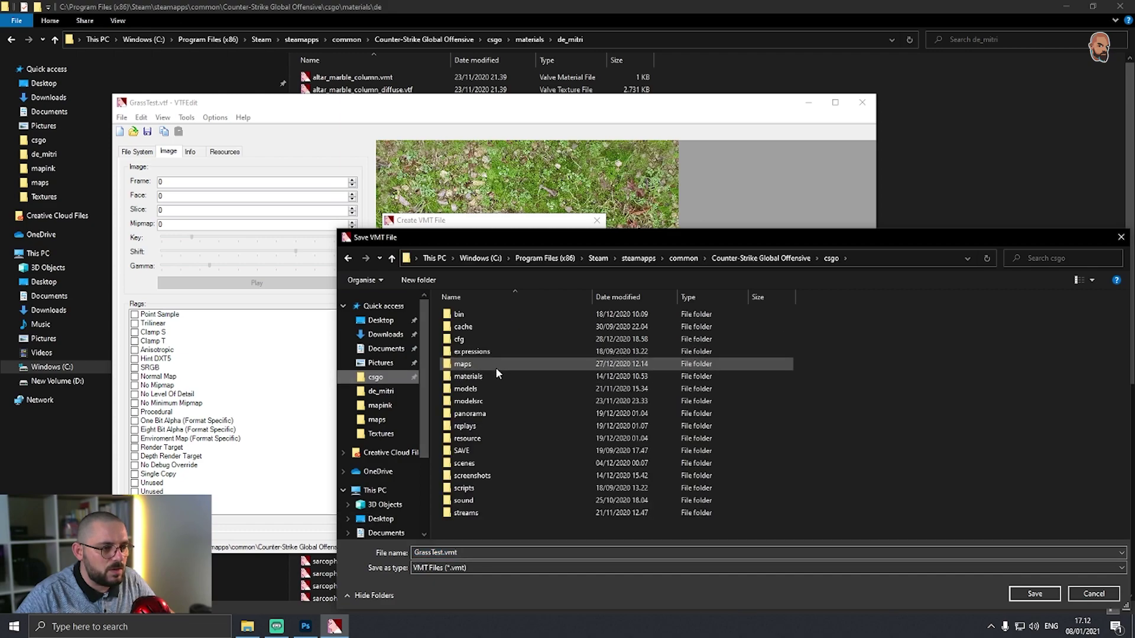
pyautogui.doubleClick(500, 377)
pyautogui.doubleClick(495, 314)
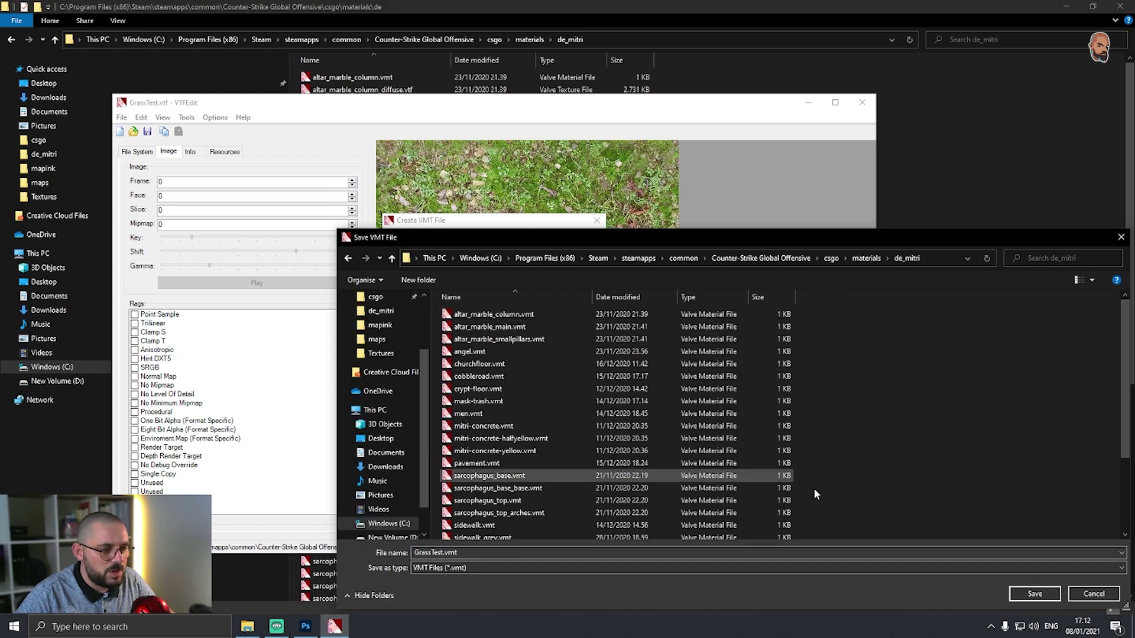
pyautogui.click(1048, 591)
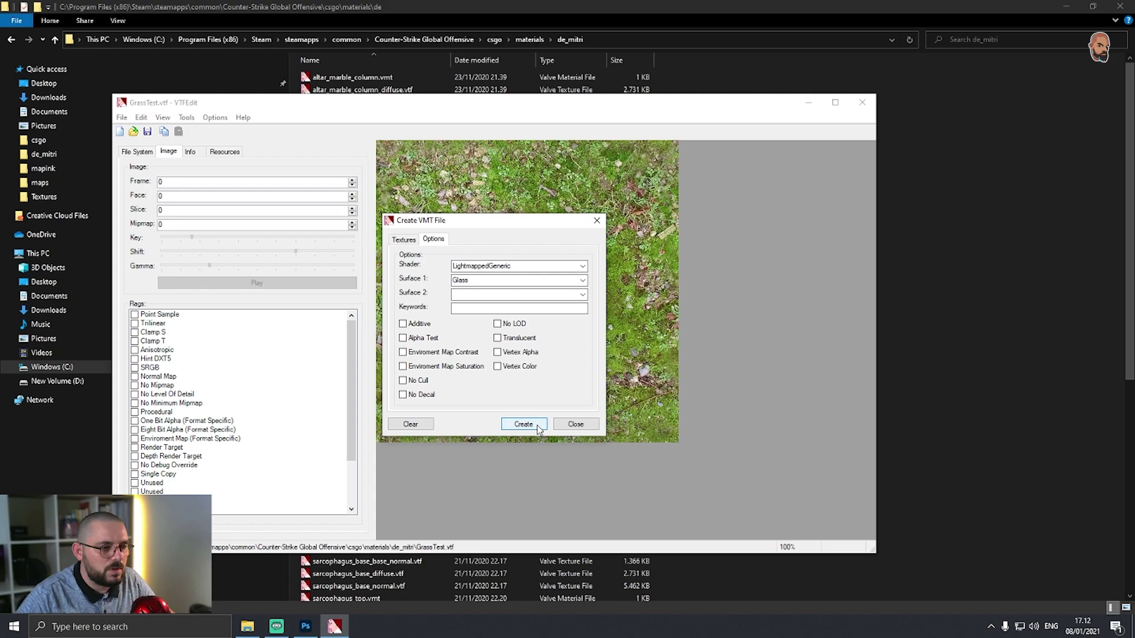
pyautogui.click(576, 424)
pyautogui.click(862, 102)
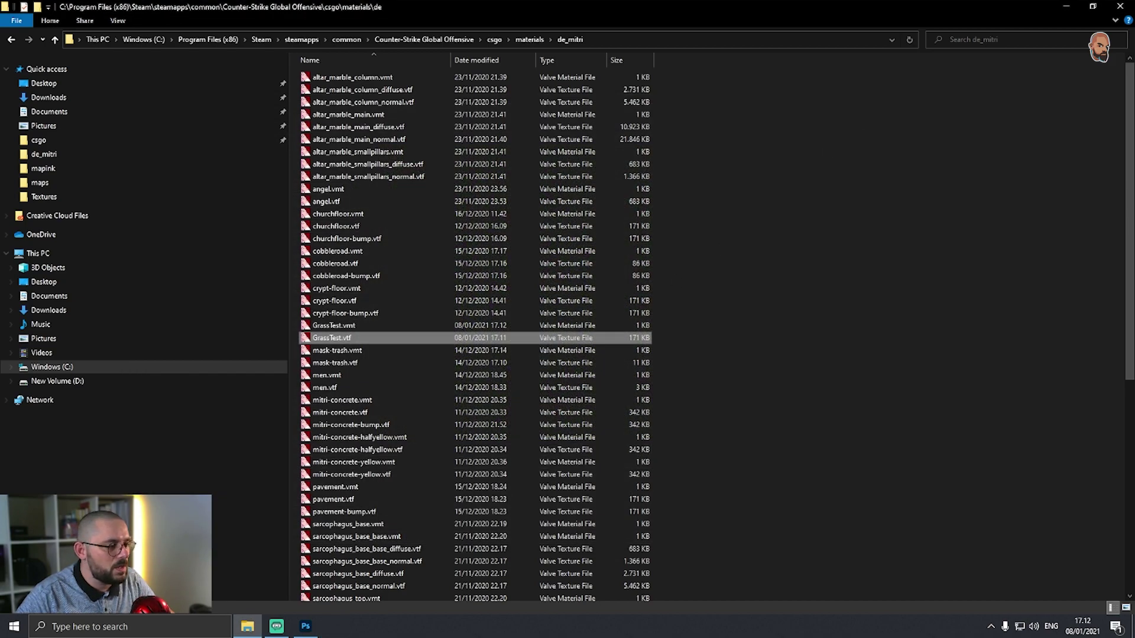
# Launch Steam and open the map de_mitri00.vmf in Hammer.
pyautogui.click(13, 627)
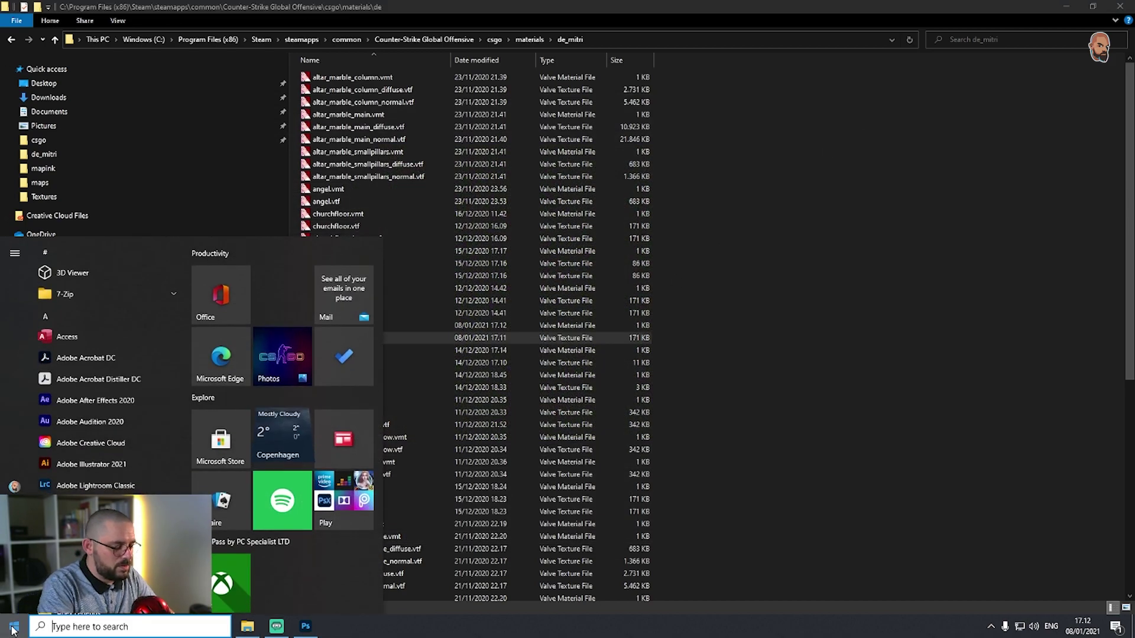
pyautogui.write('steam')
pyautogui.press('Return')
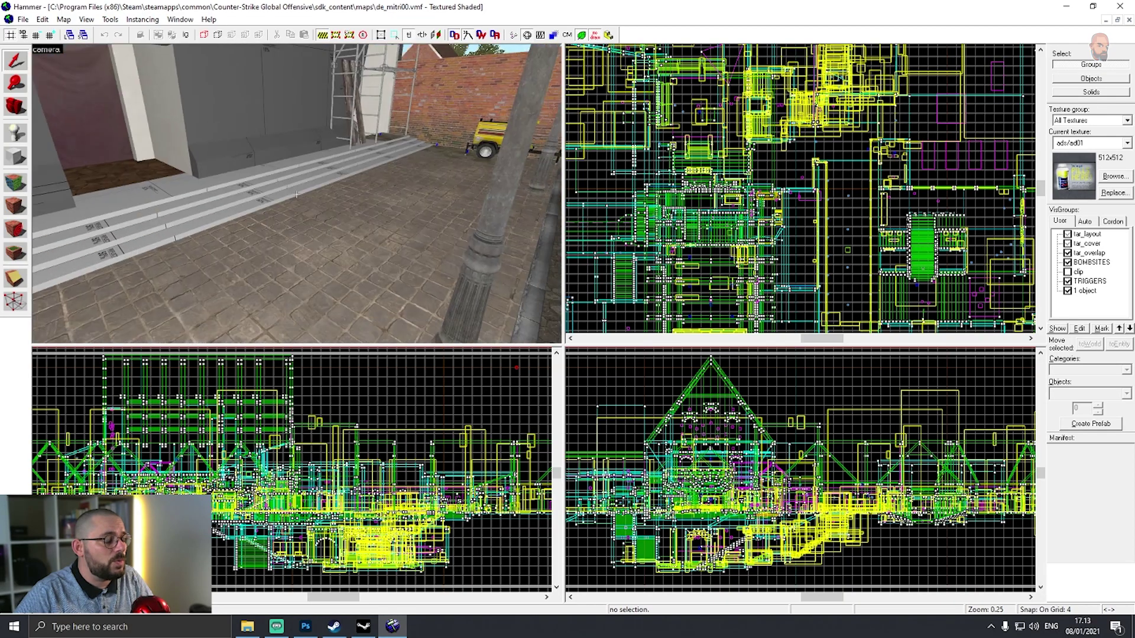
# Explore the map in the camera view and examine the plain floor around the soldier statue.
pyautogui.press('s')
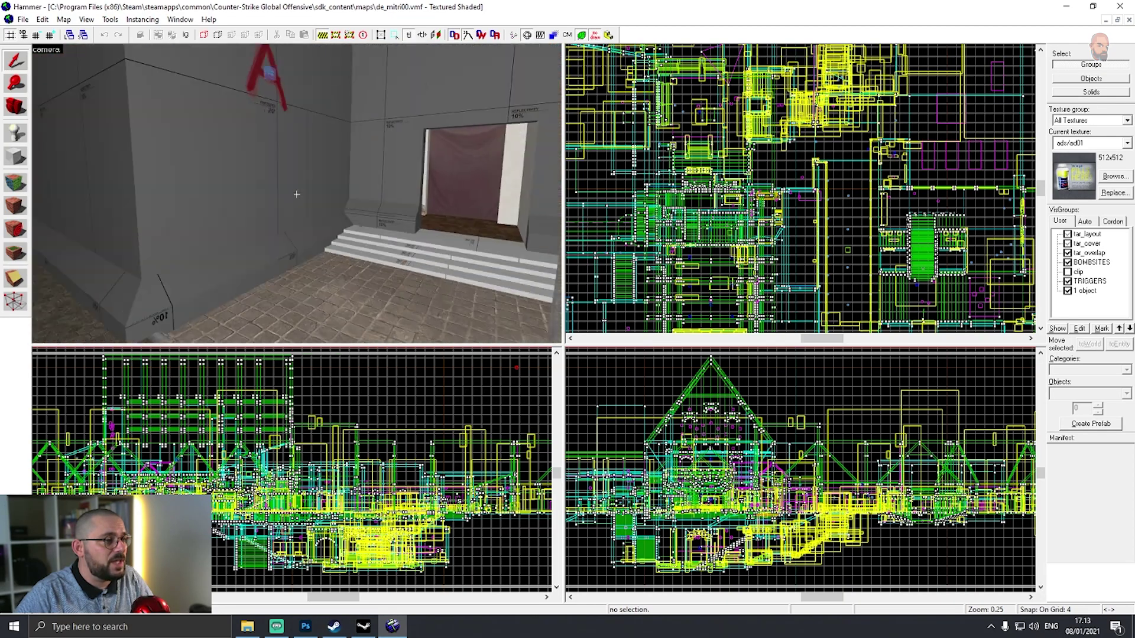
pyautogui.press('w')
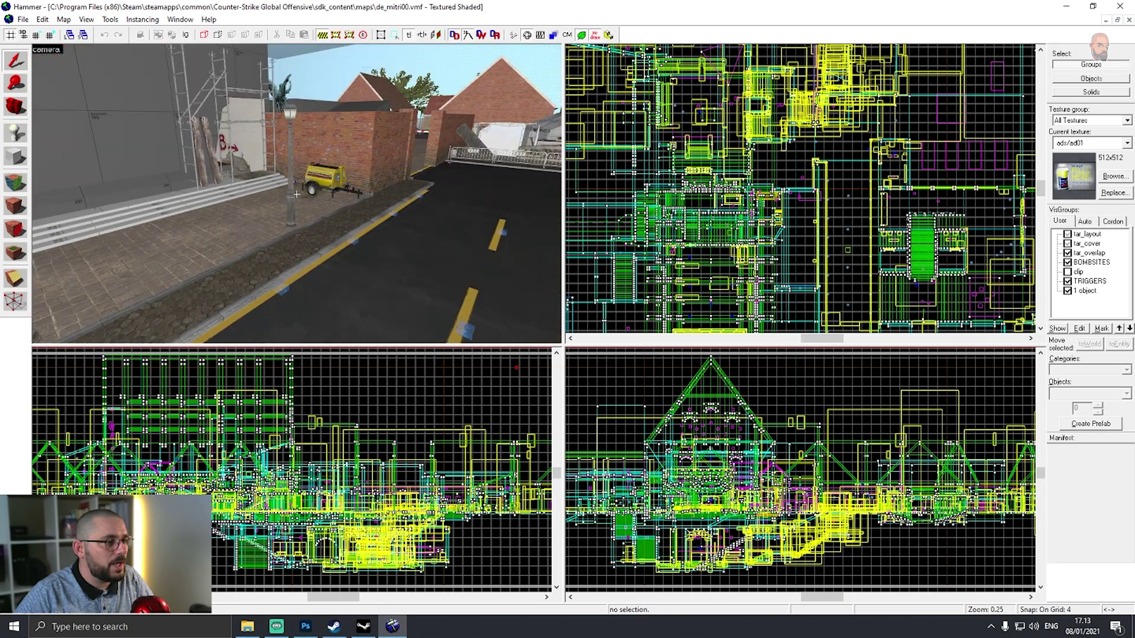
pyautogui.press('w')
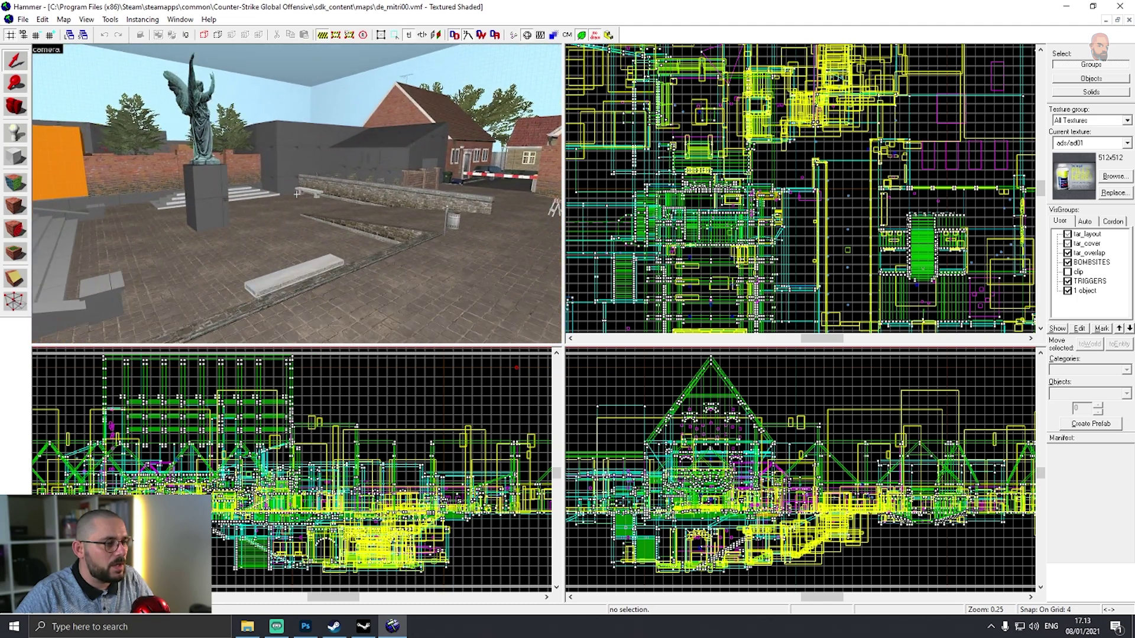
pyautogui.press('w')
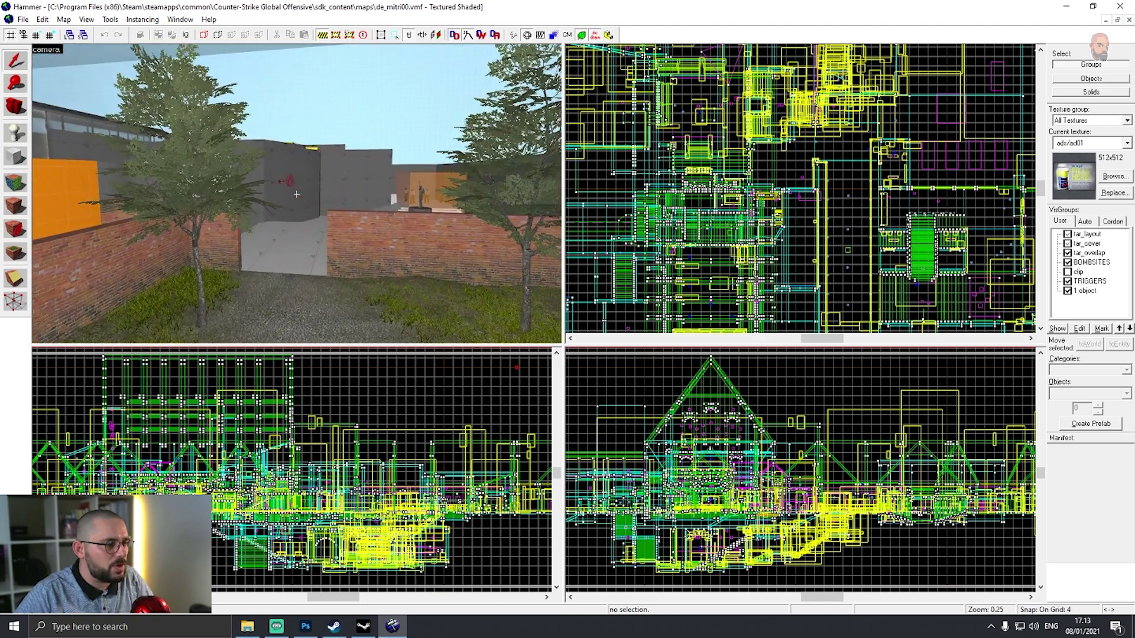
pyautogui.press('w')
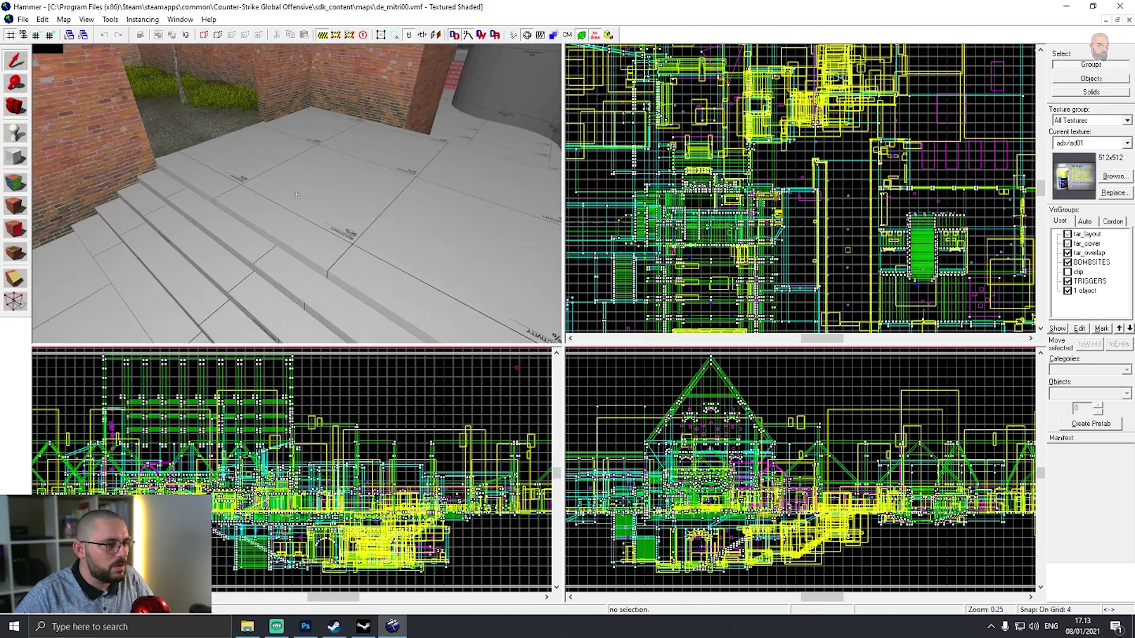
pyautogui.press('w')
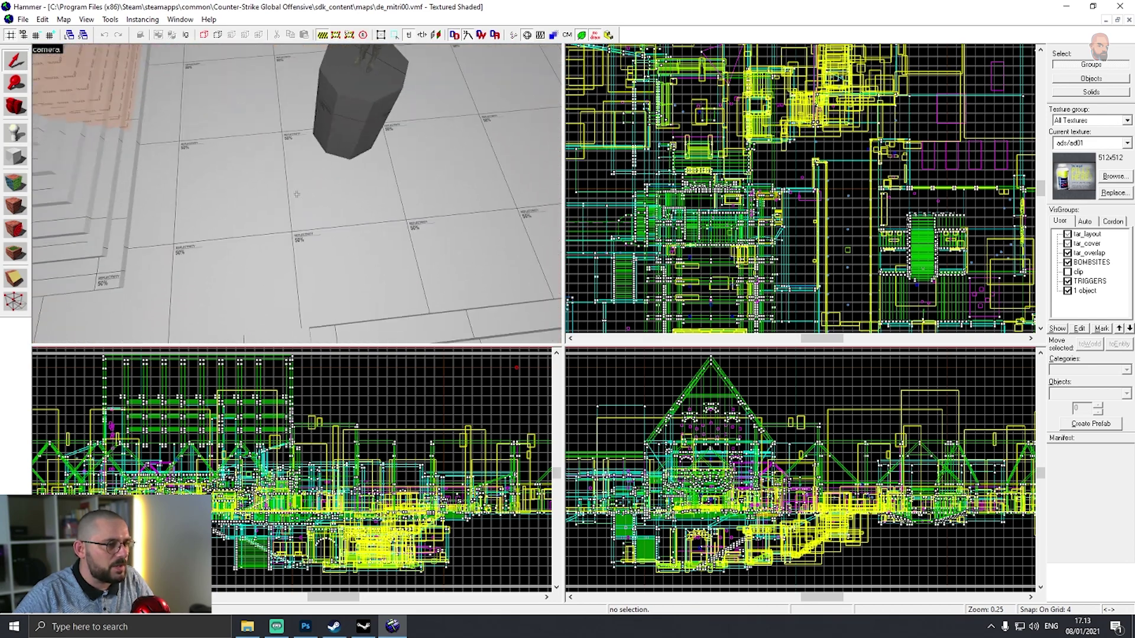
pyautogui.click(303, 168)
pyautogui.press('z')
pyautogui.press('s')
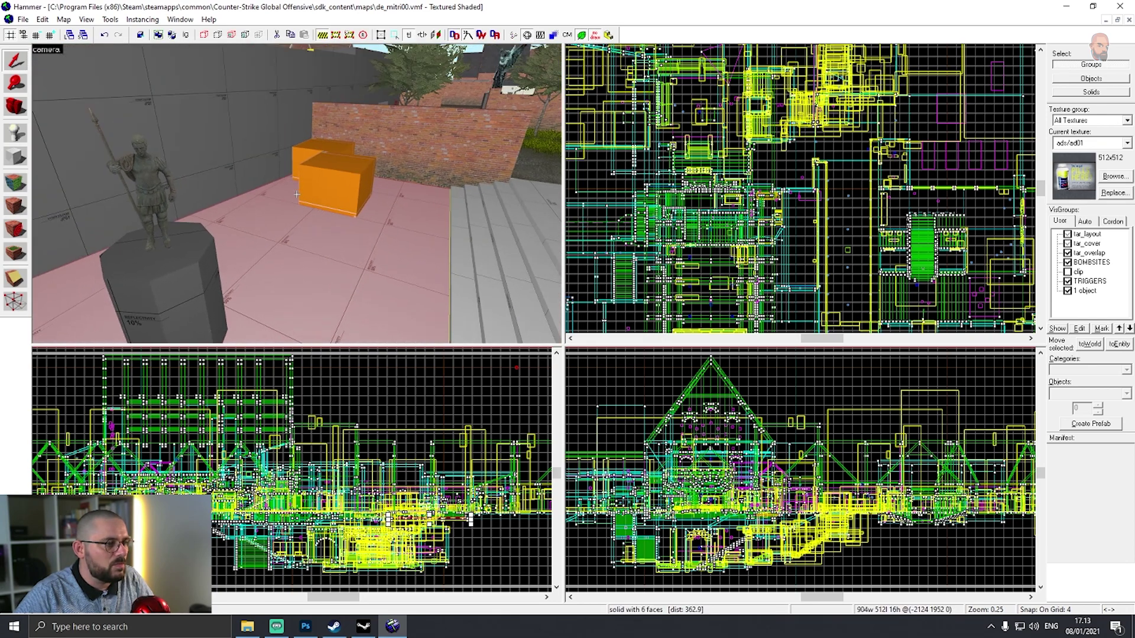
pyautogui.press('z')
pyautogui.press('Escape')
# Browse the textures for face editing, filter them by grass and by mitri, and choose de_mitri/grasstest.
pyautogui.click(22, 179)
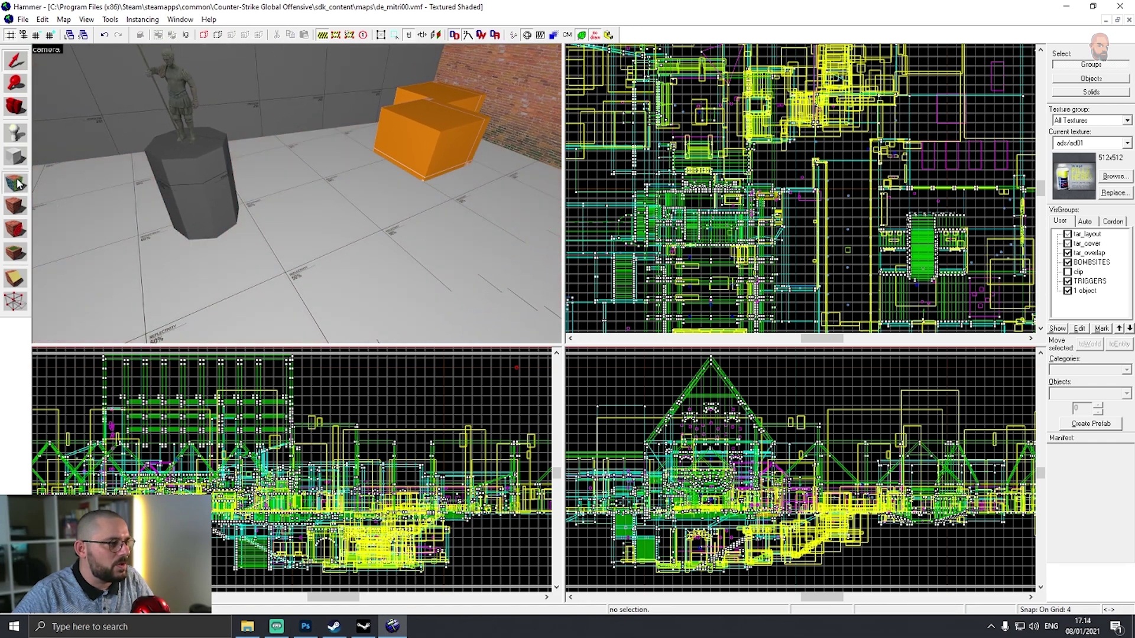
pyautogui.click(546, 354)
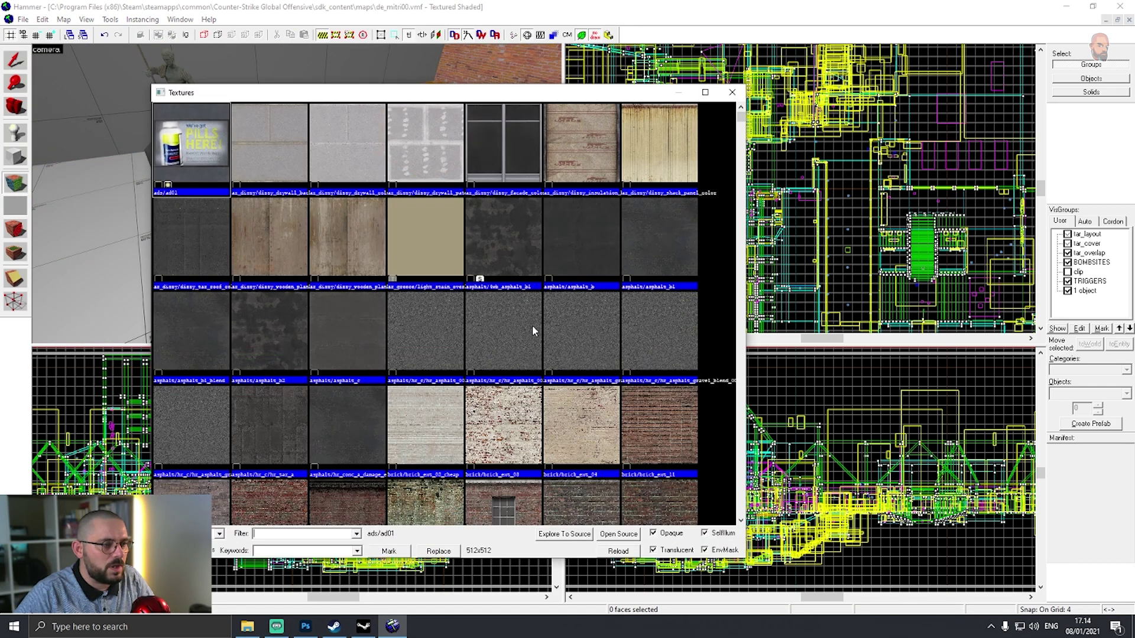
pyautogui.write('grass')
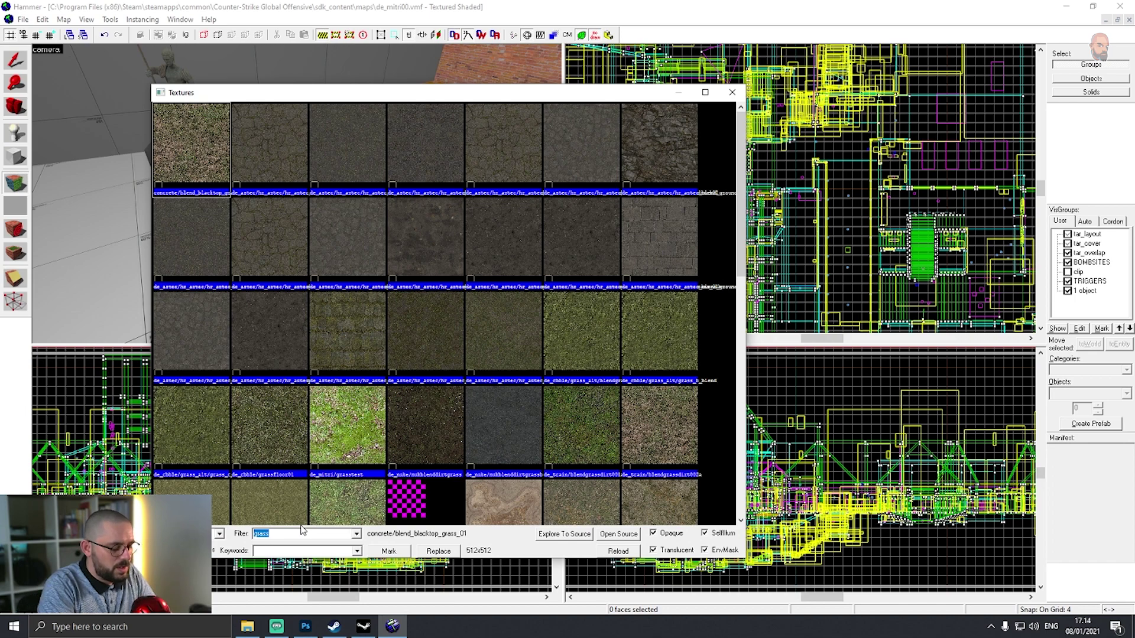
pyautogui.write('mitri')
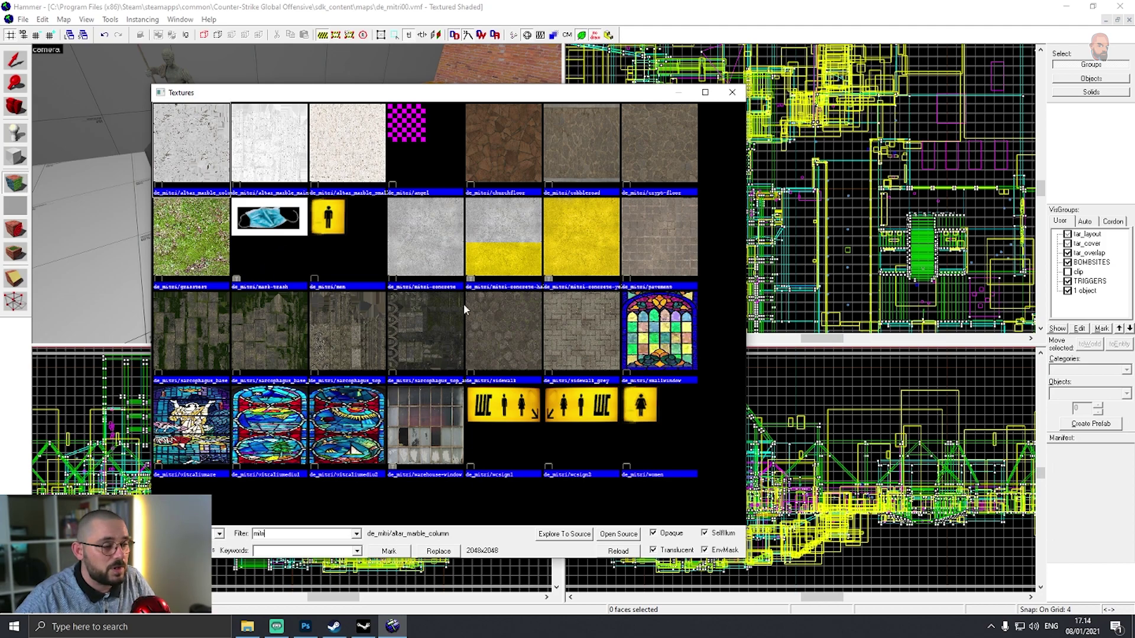
pyautogui.click(205, 267)
# Apply the grasstest texture to the plain floor face around the statue.
pyautogui.click(338, 328)
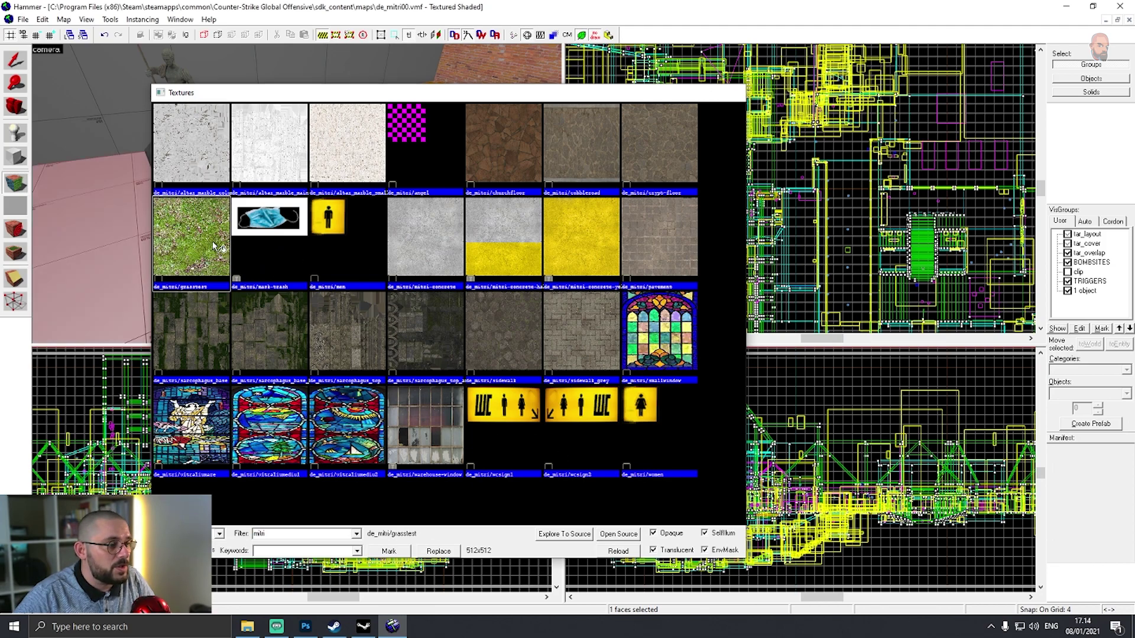
pyautogui.rightClick(341, 275)
pyautogui.press('z')
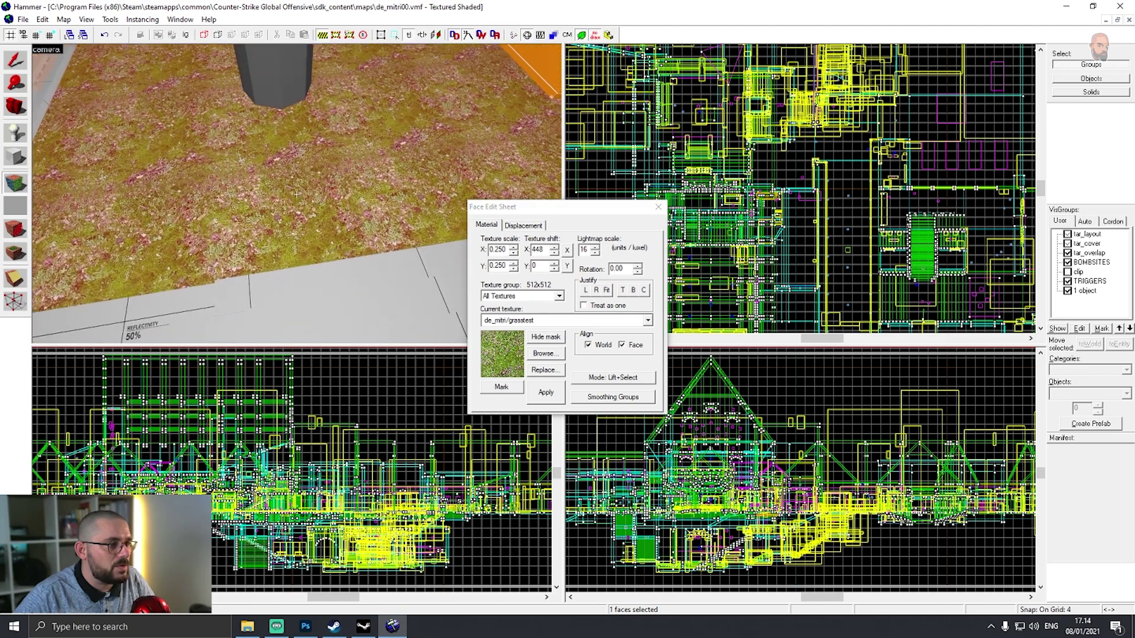
# Close the face editing sheet and examine how the grass texture repeats across the floor around the statue from several angles.
pyautogui.press('z')
pyautogui.click(658, 206)
pyautogui.press('z')
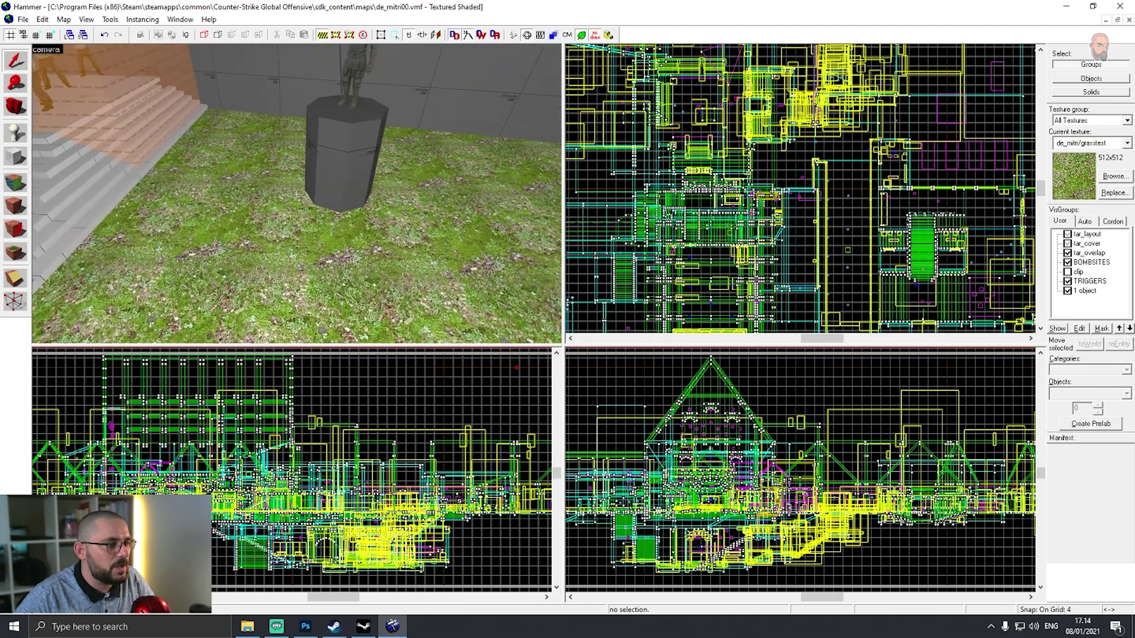
pyautogui.press('w')
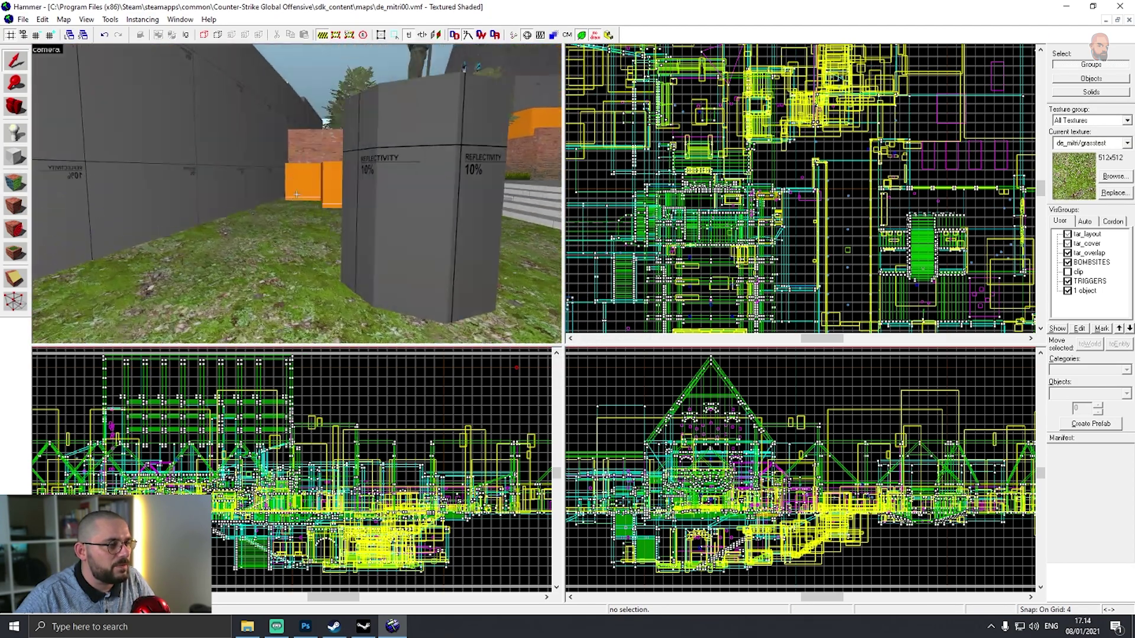
pyautogui.press('s')
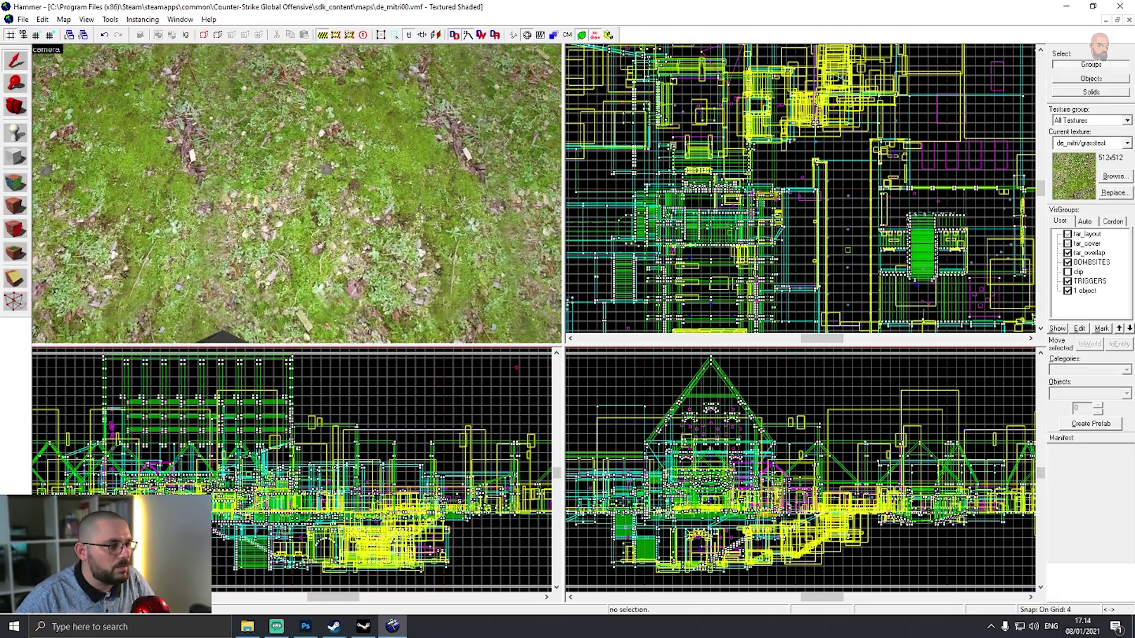
pyautogui.press('s')
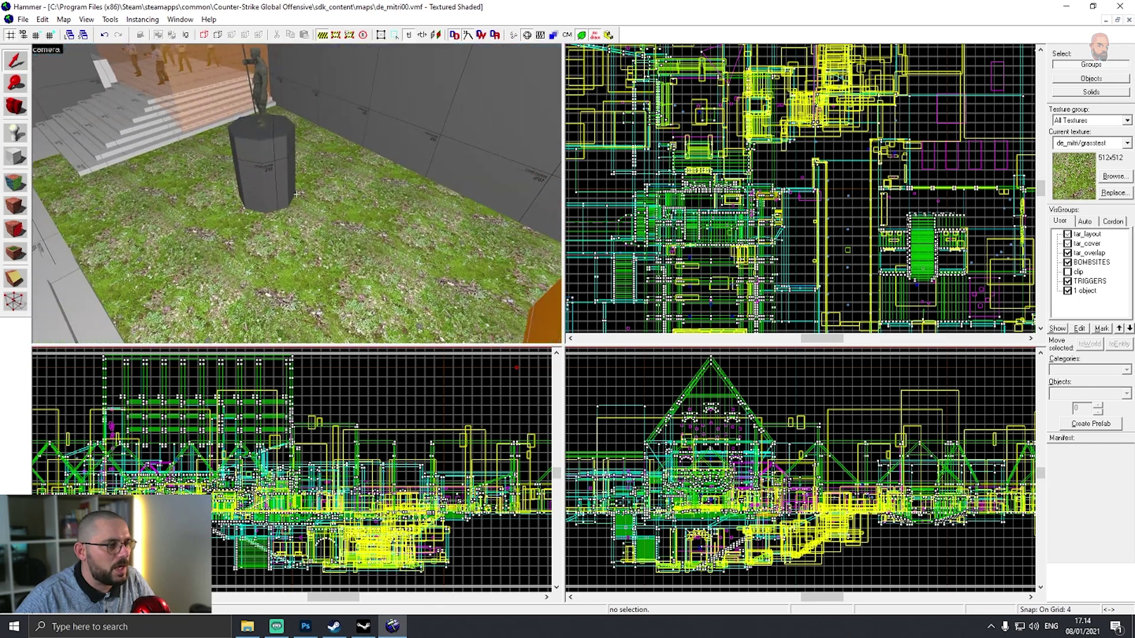
pyautogui.press('z')
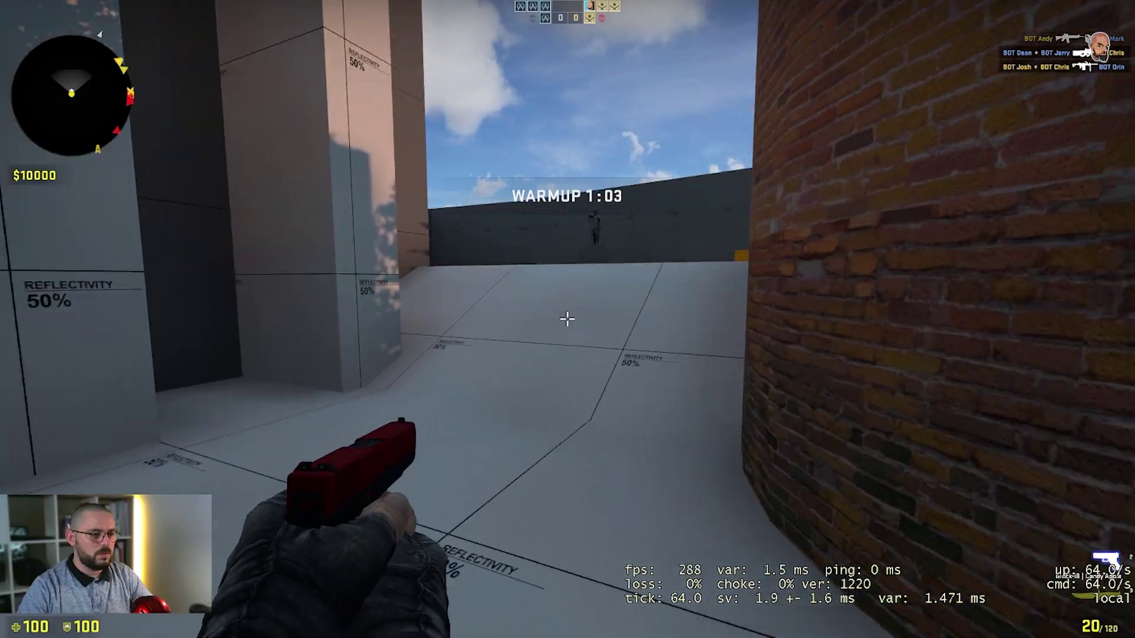
# Switch to Counter-Strike: Global Offensive and walk over the grass floor around the statue's pedestal to examine the texture in game.
pyautogui.press('3')
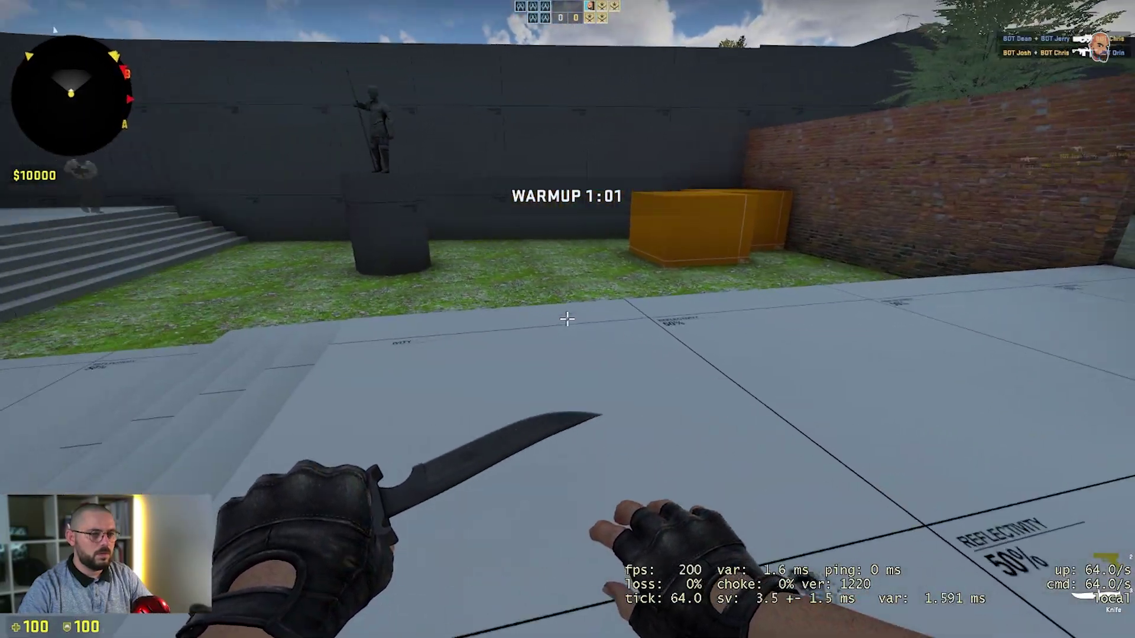
pyautogui.press('2')
pyautogui.press('w')
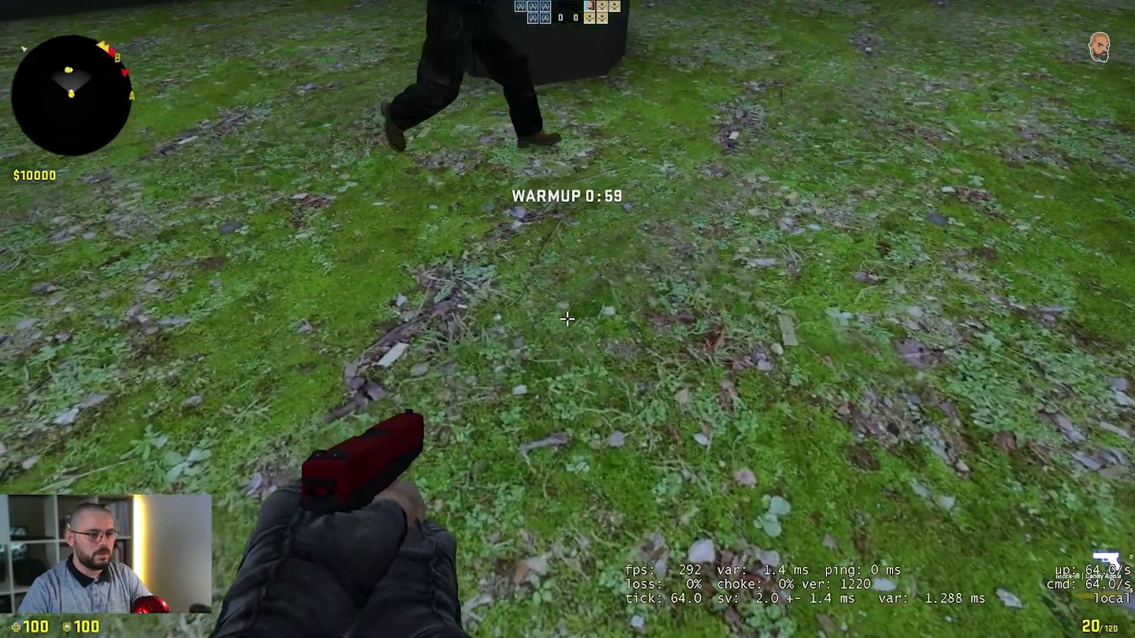
pyautogui.press('w')
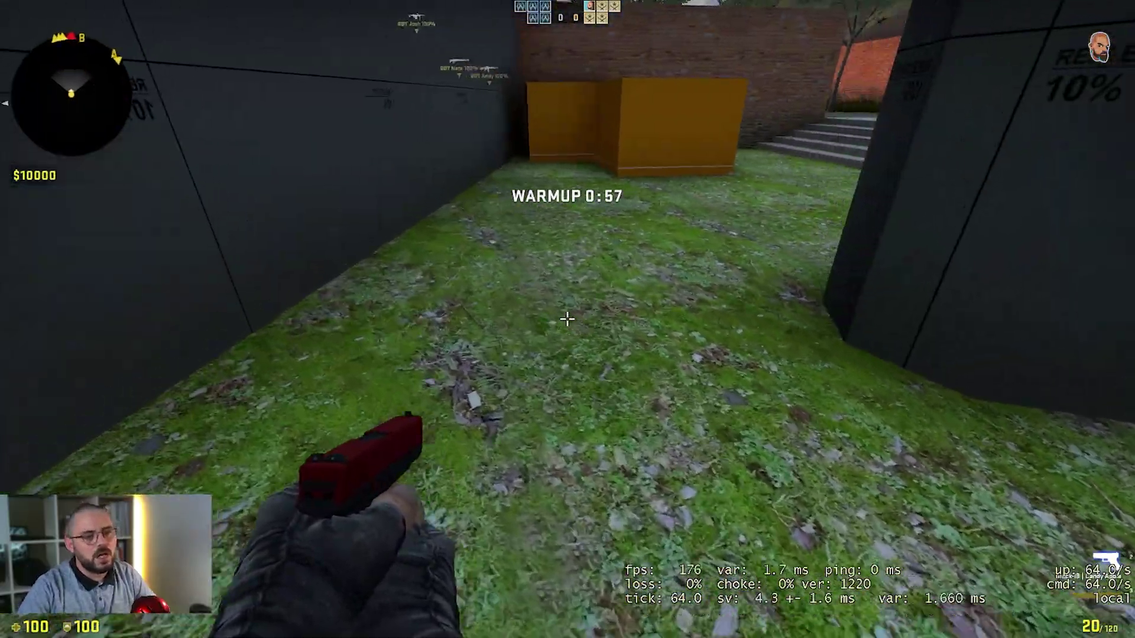
pyautogui.press('w')
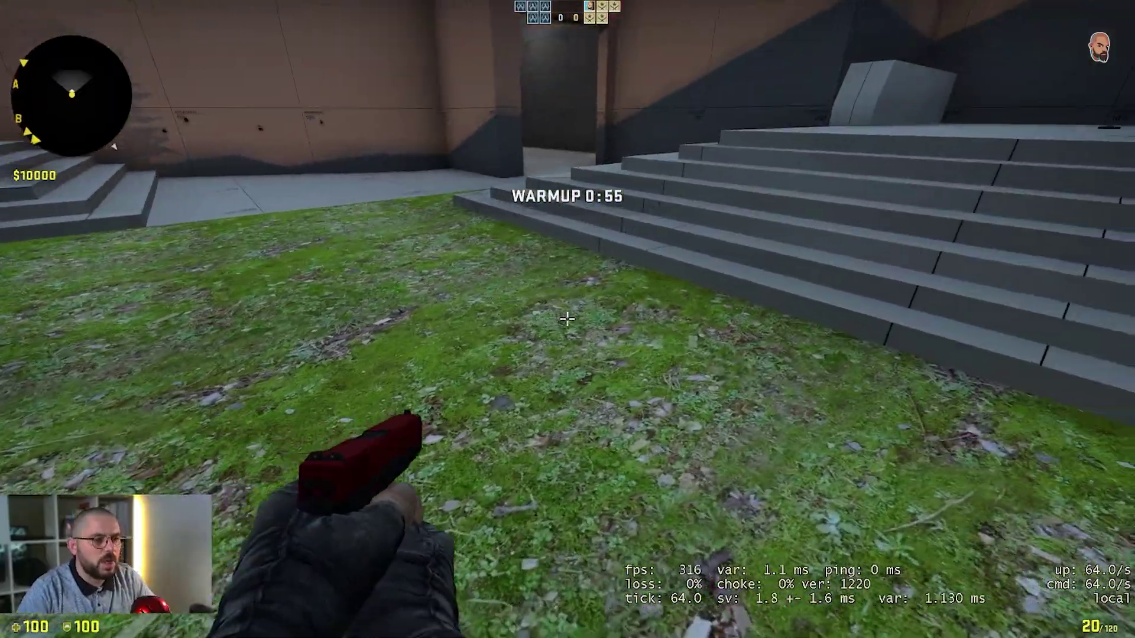
pyautogui.press('w')
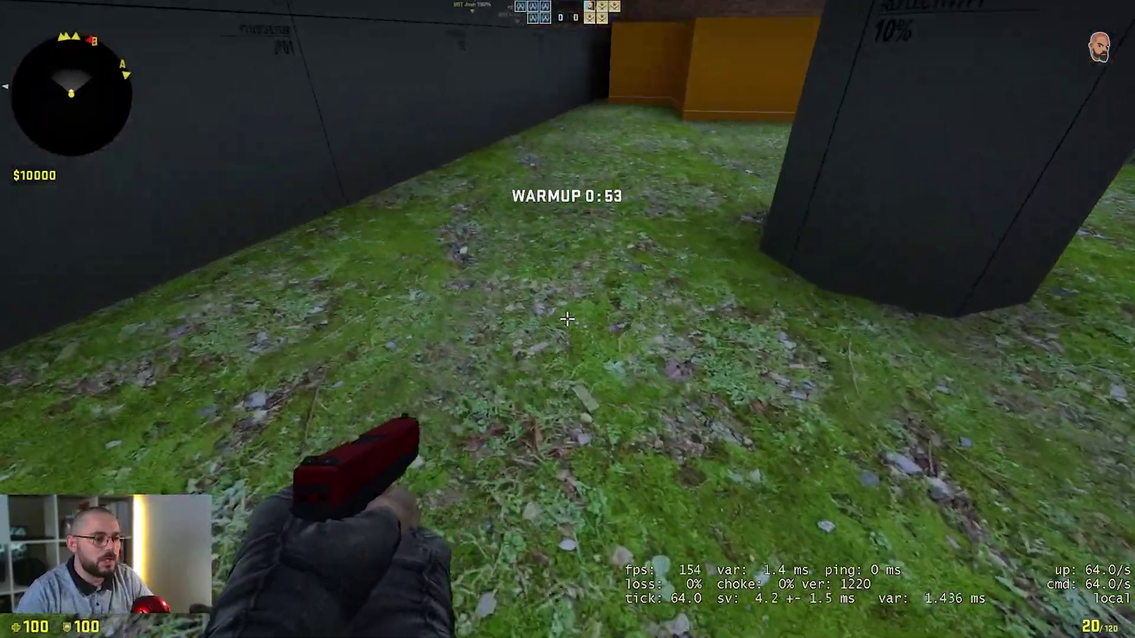
pyautogui.press('w')
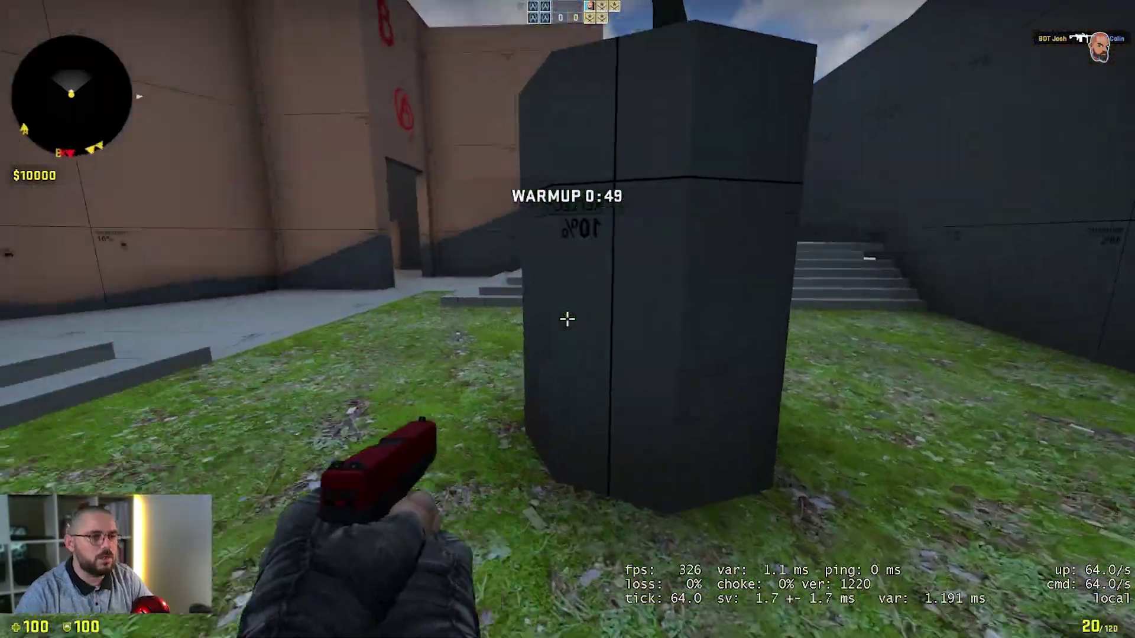
pyautogui.press('a')
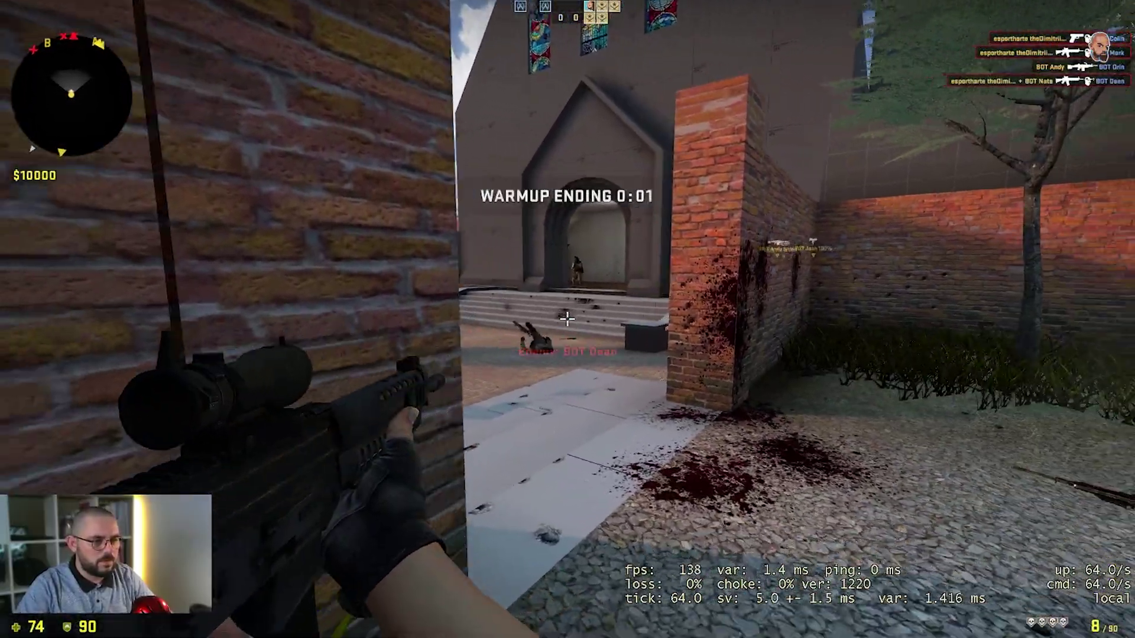
pyautogui.press('a')
pyautogui.press('d')
pyautogui.click(567, 319)
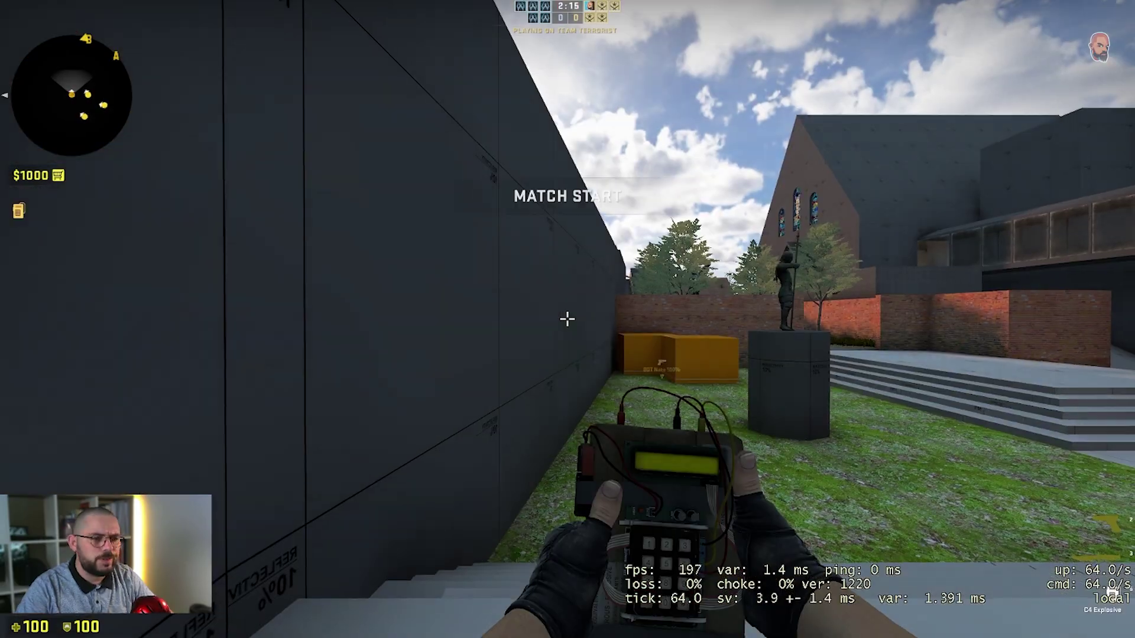
pyautogui.press('w')
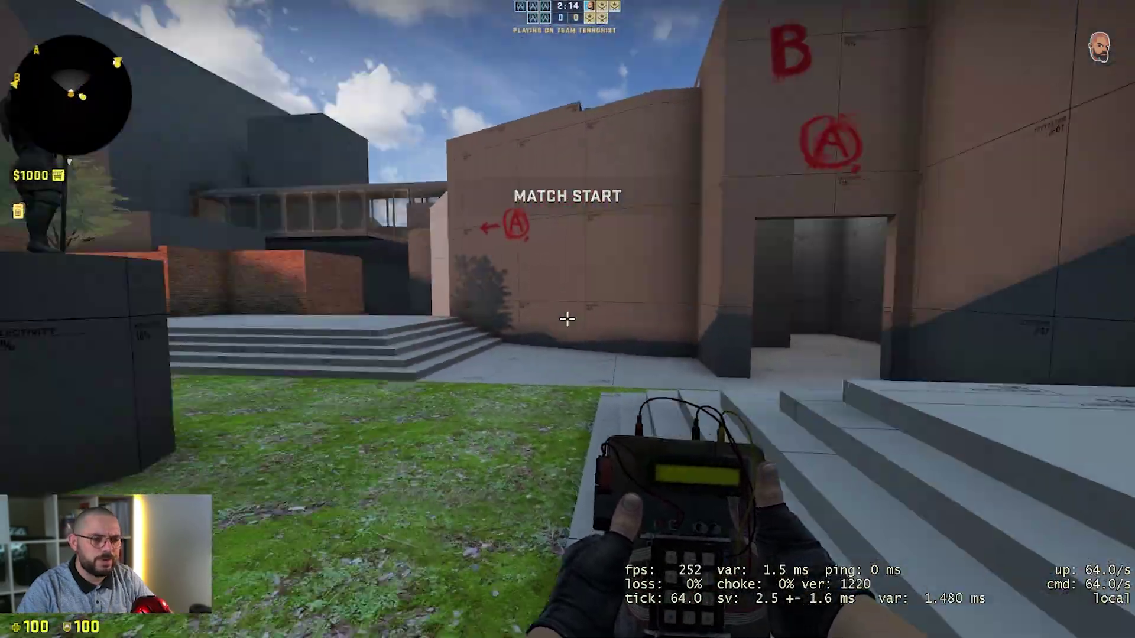